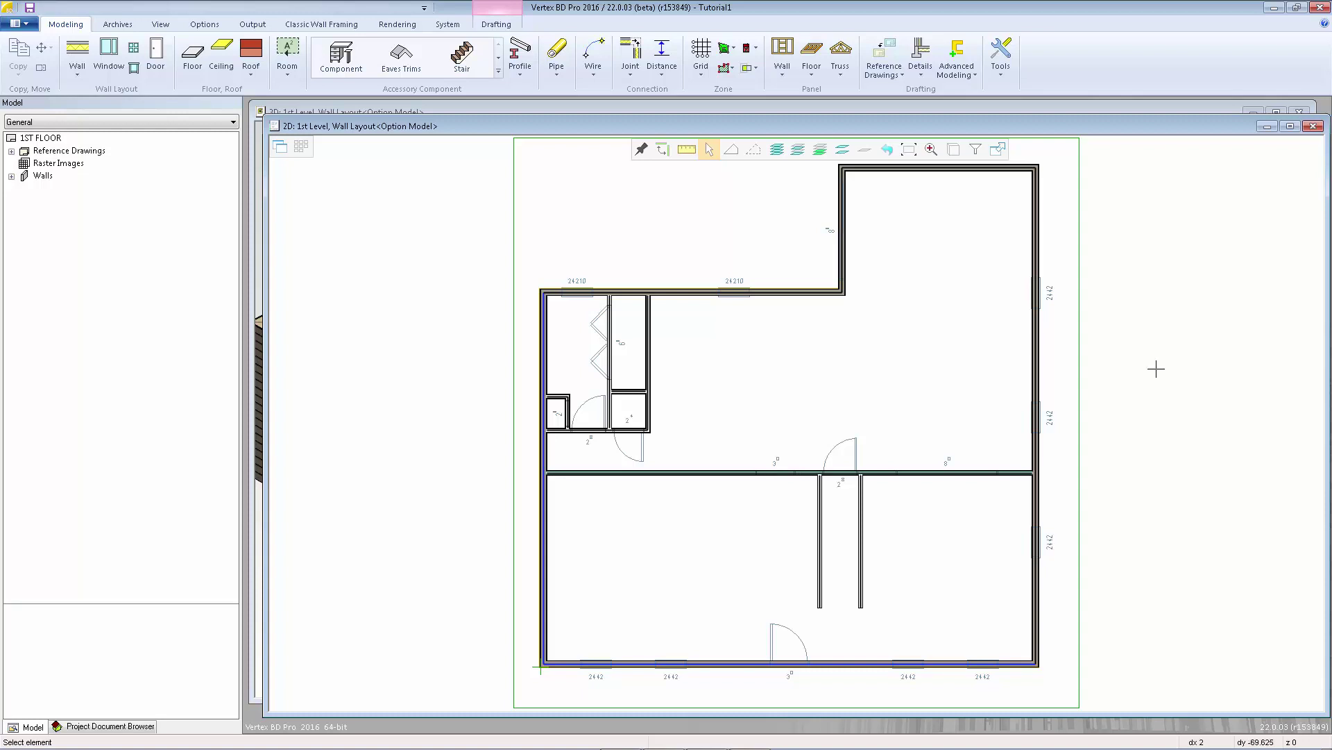
Choose the 3/0ESVD-L Exterior - Steel View door for insertion into the bottom exterior wall
left_click(752, 664)
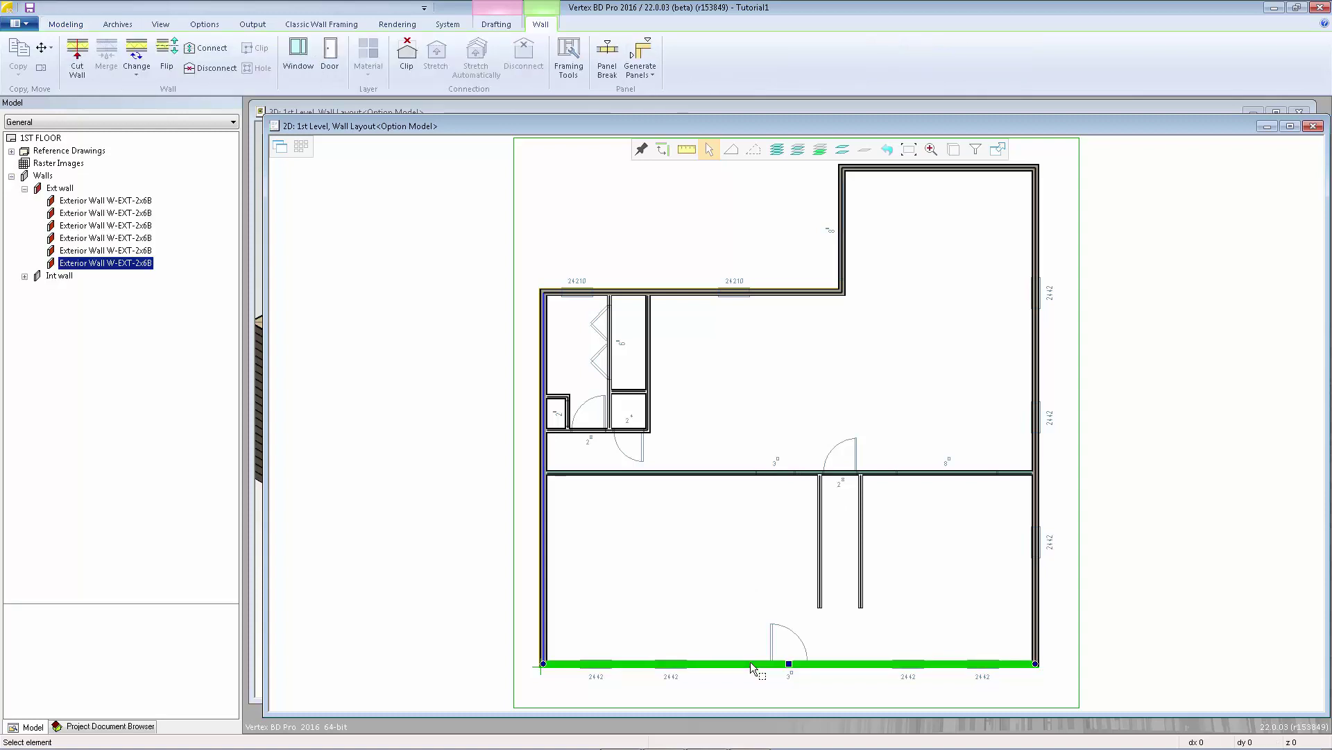
right_click(751, 665)
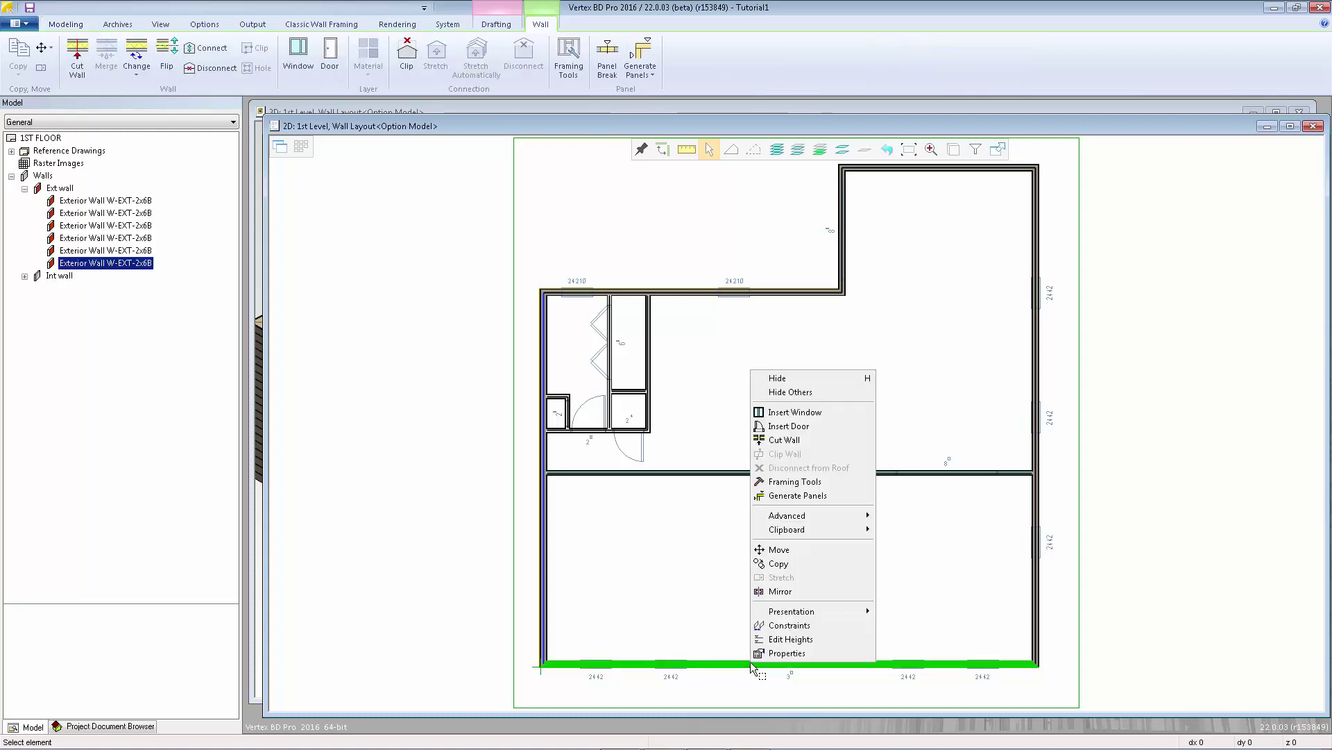
left_click(839, 432)
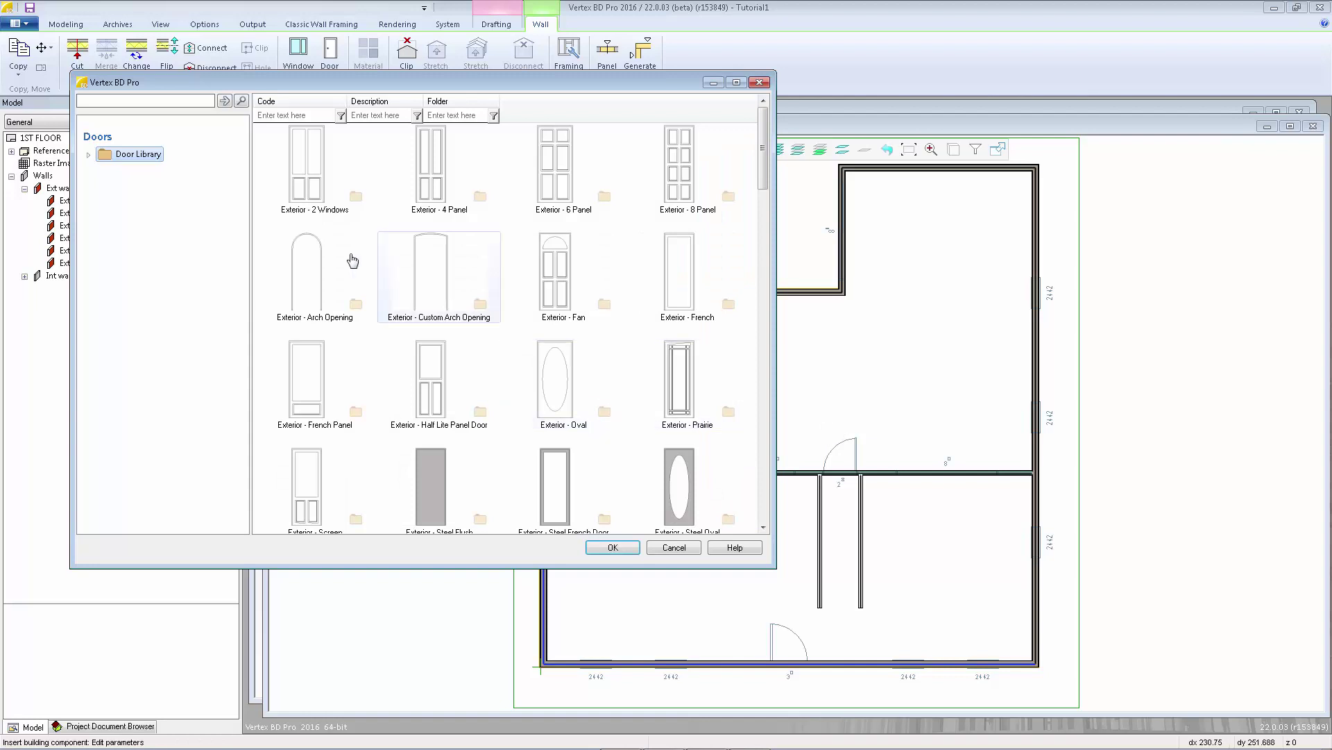
left_click(90, 157)
left_click(183, 399)
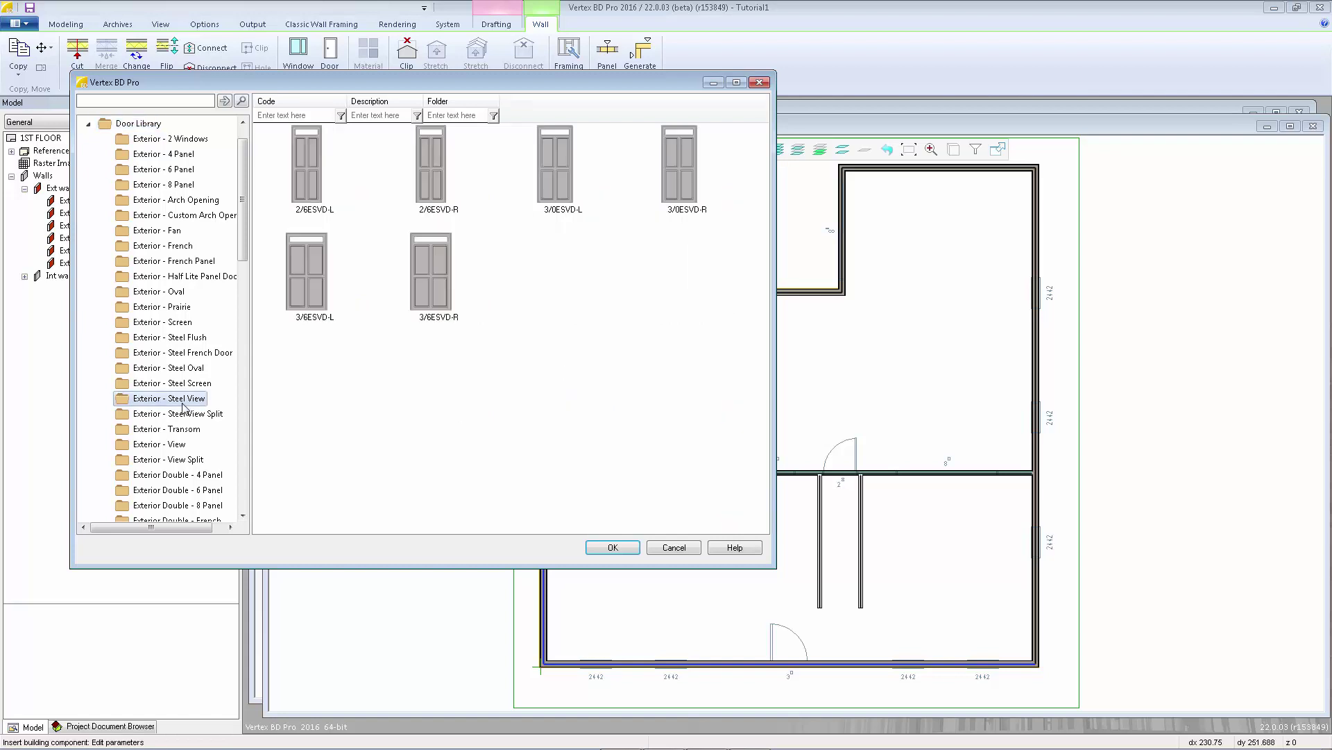
left_click(554, 201)
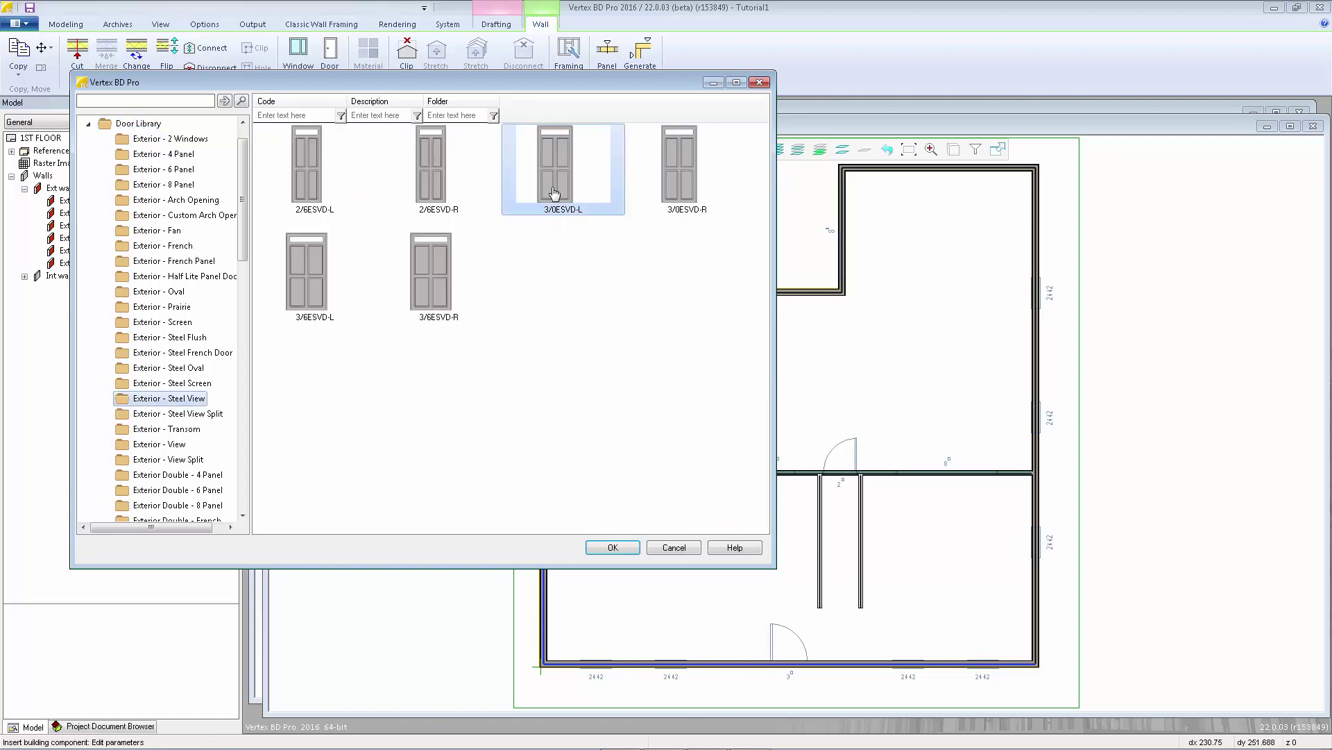
left_click(614, 550)
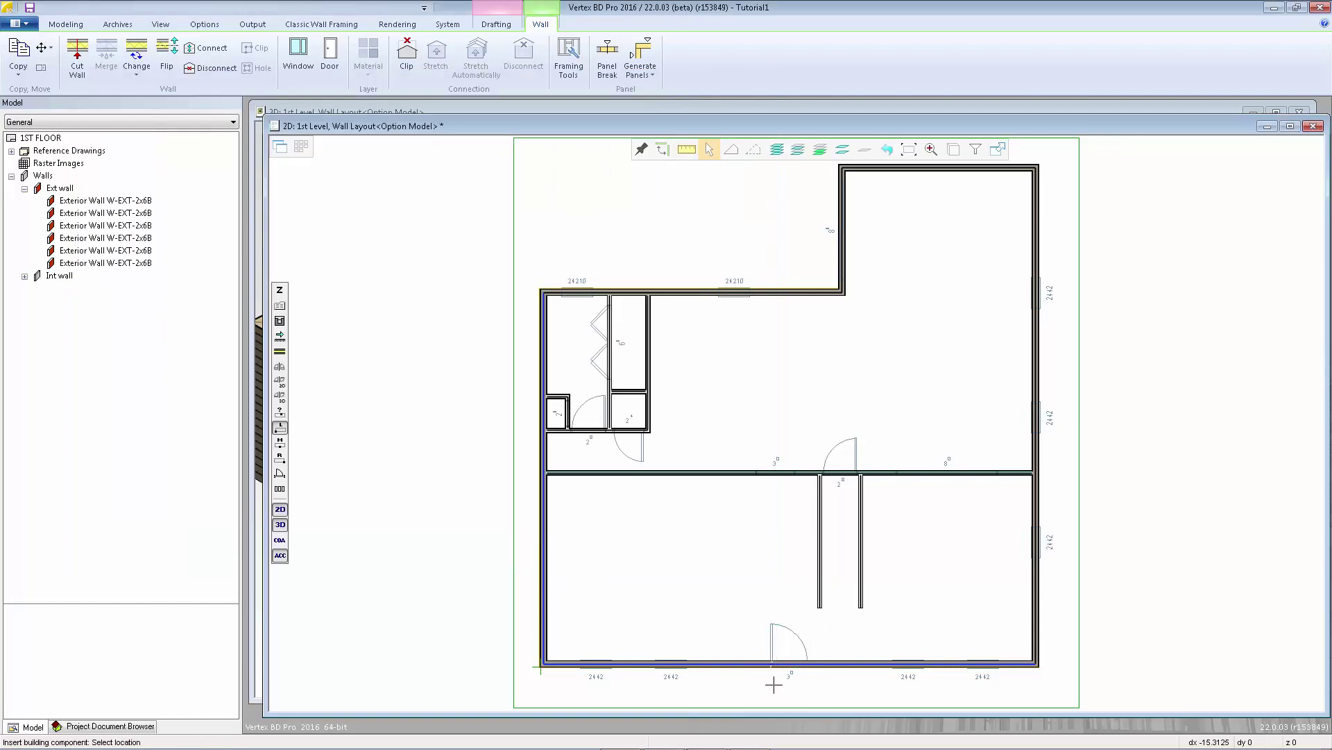
Place the 3/0 steel view door in the bottom wall, then pick the upper vertical wall
scroll(791, 663, "up", 3)
scroll(795, 420, "up", 1)
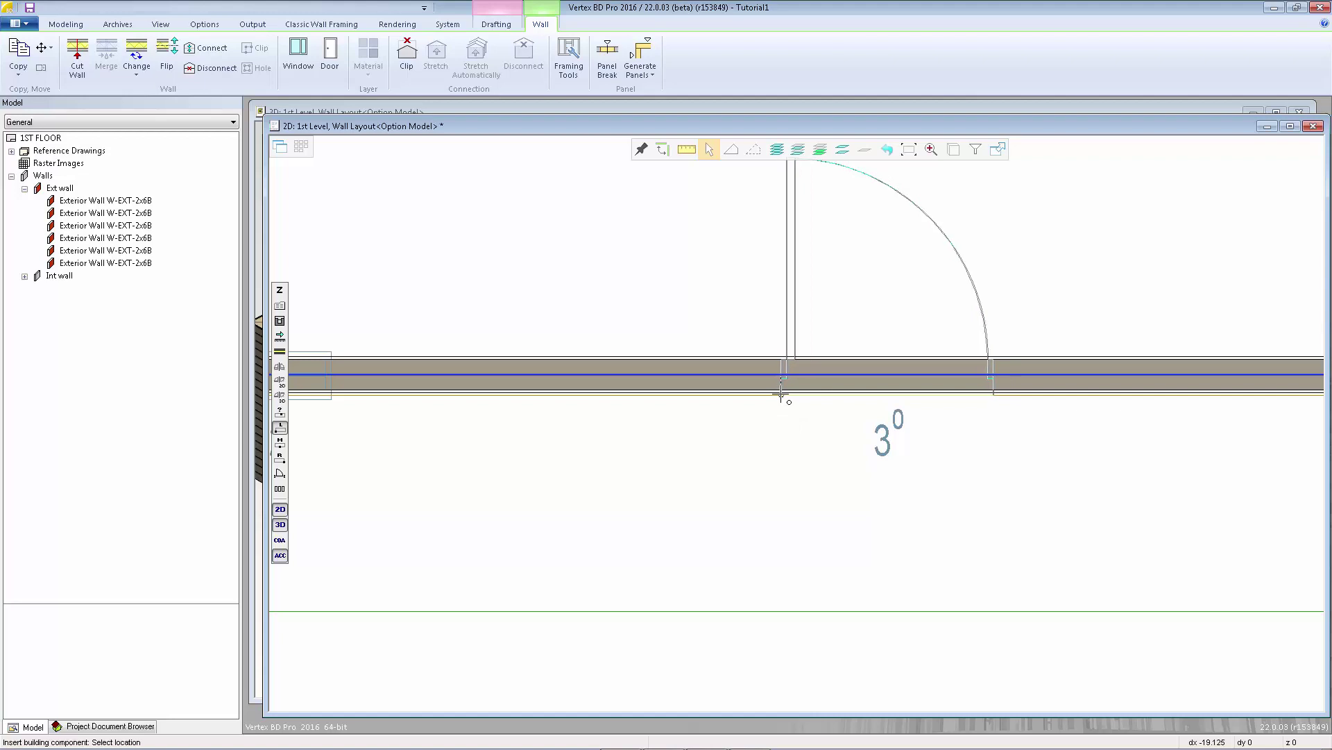
left_click(781, 393)
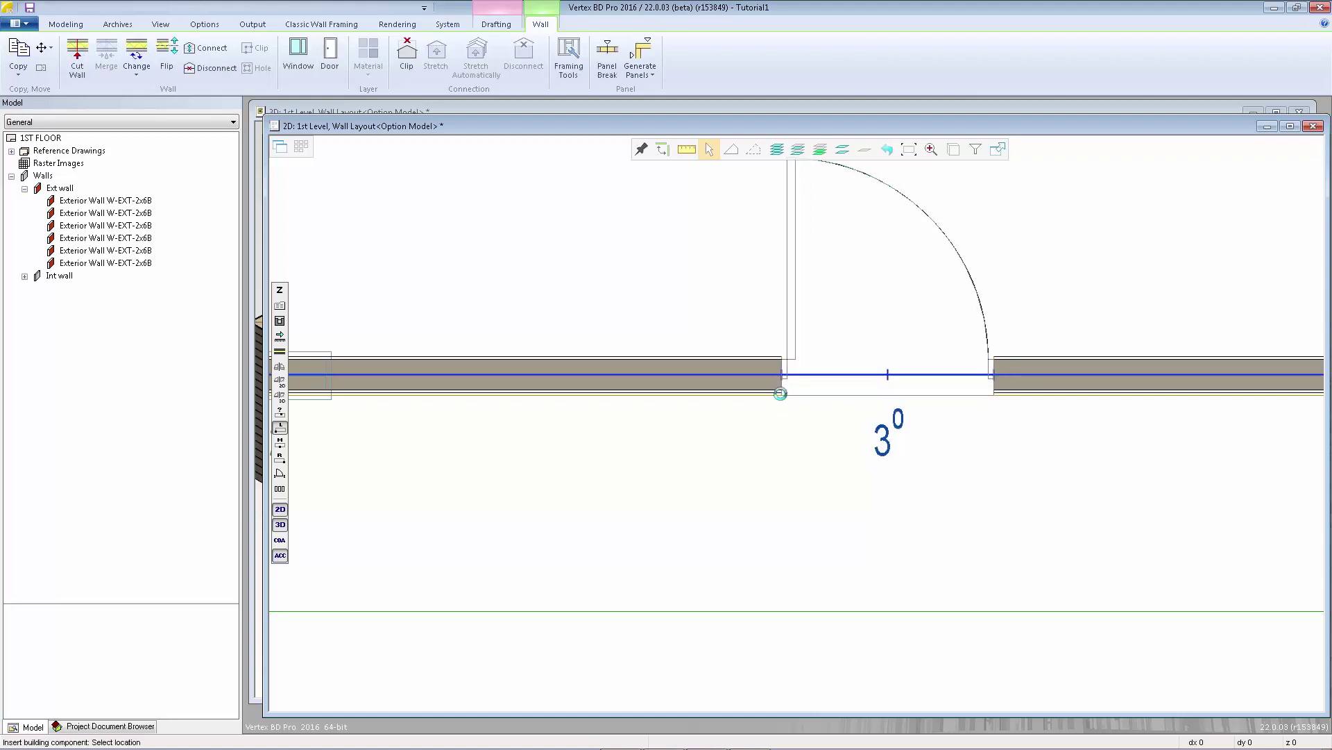
scroll(793, 447, "down", 3)
scroll(796, 419, "down", 3)
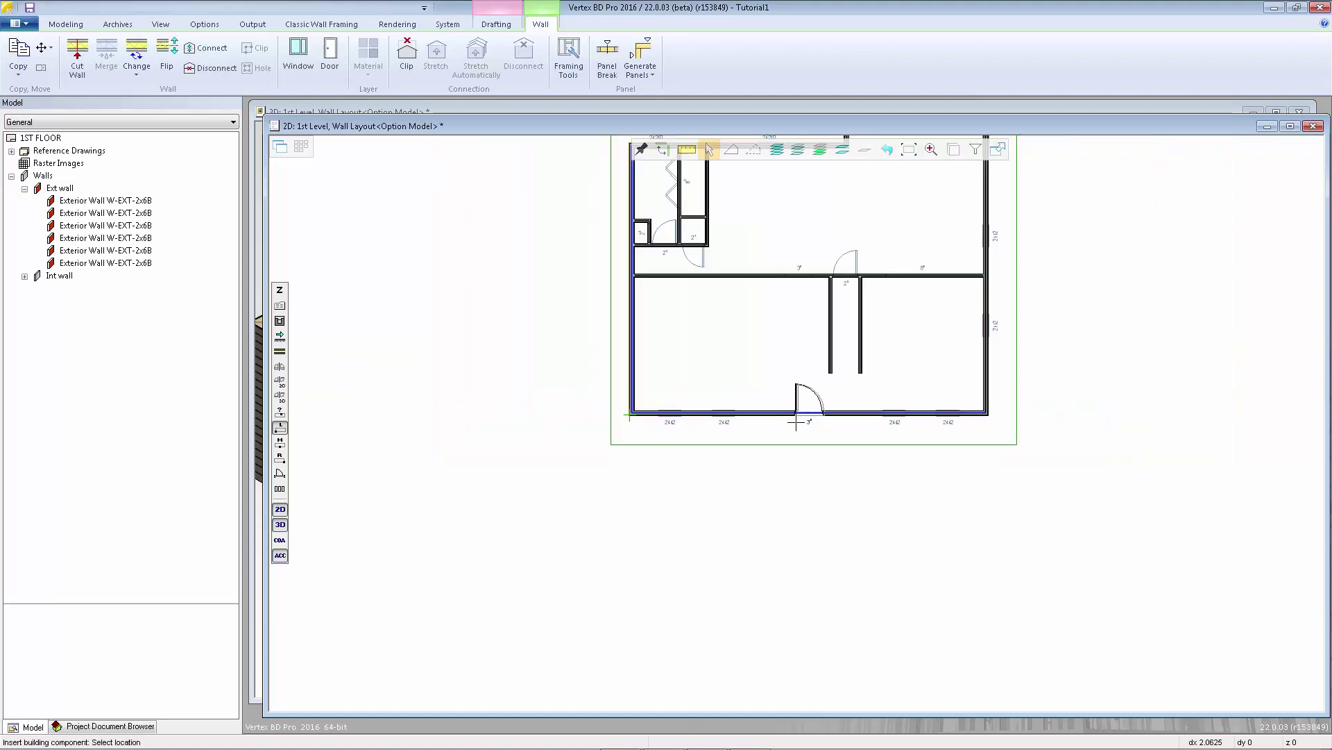
left_click(778, 359)
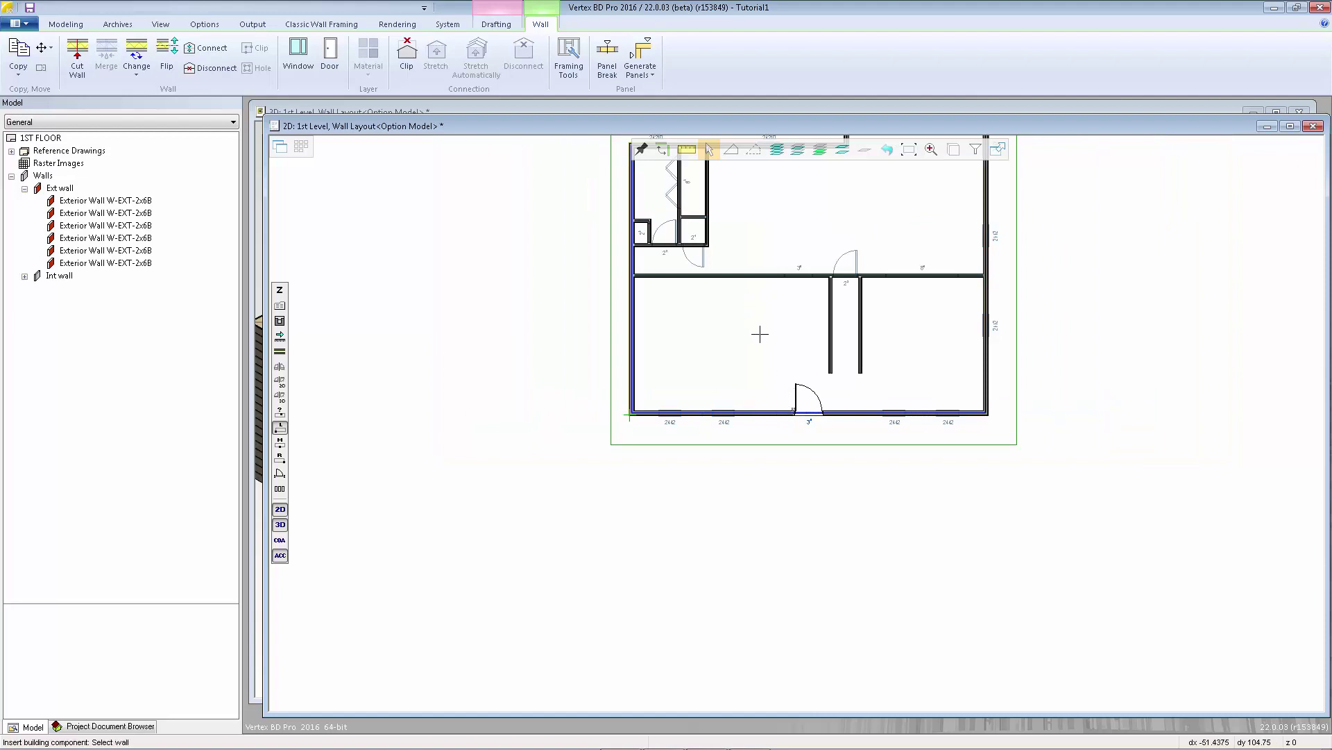
scroll(794, 422, "up", 5)
For the upper vertical wall, swap the pending door to the FWG8068-R Patio - 2 Panel Gliding door
left_click(732, 458)
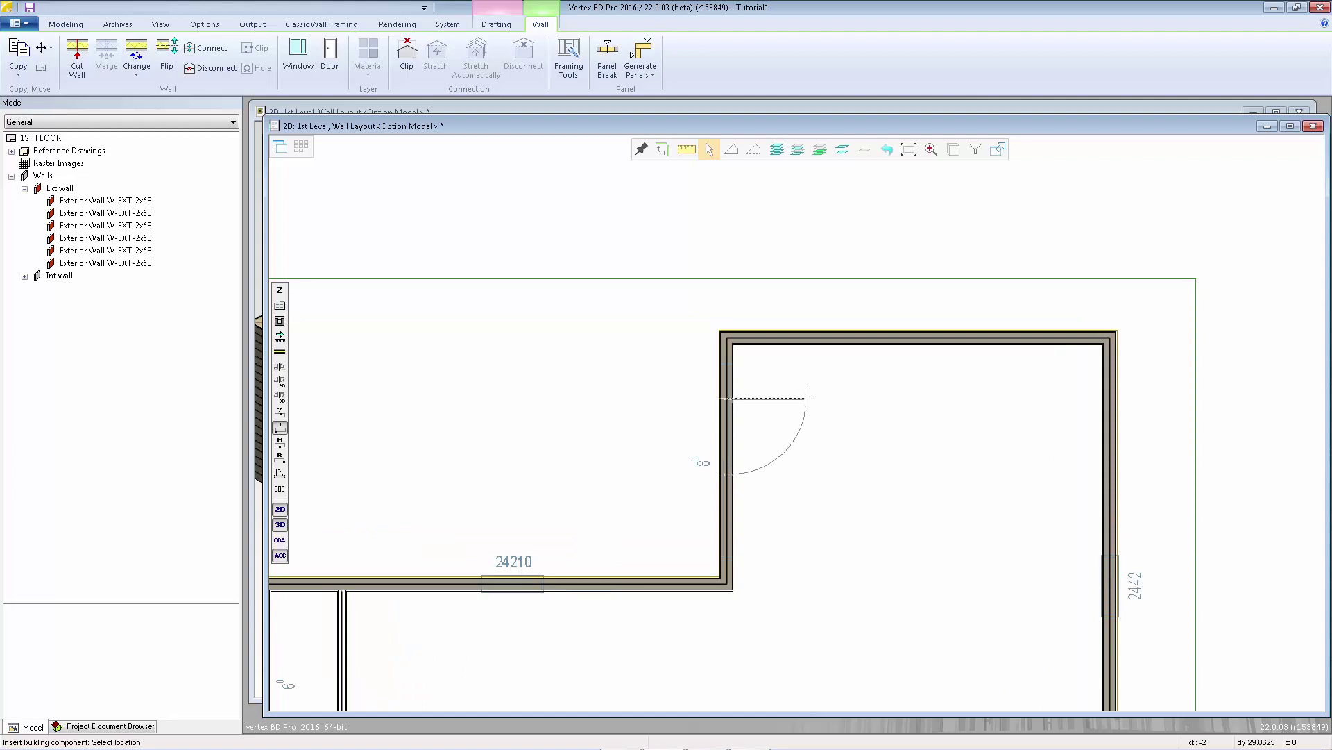
left_click(280, 307)
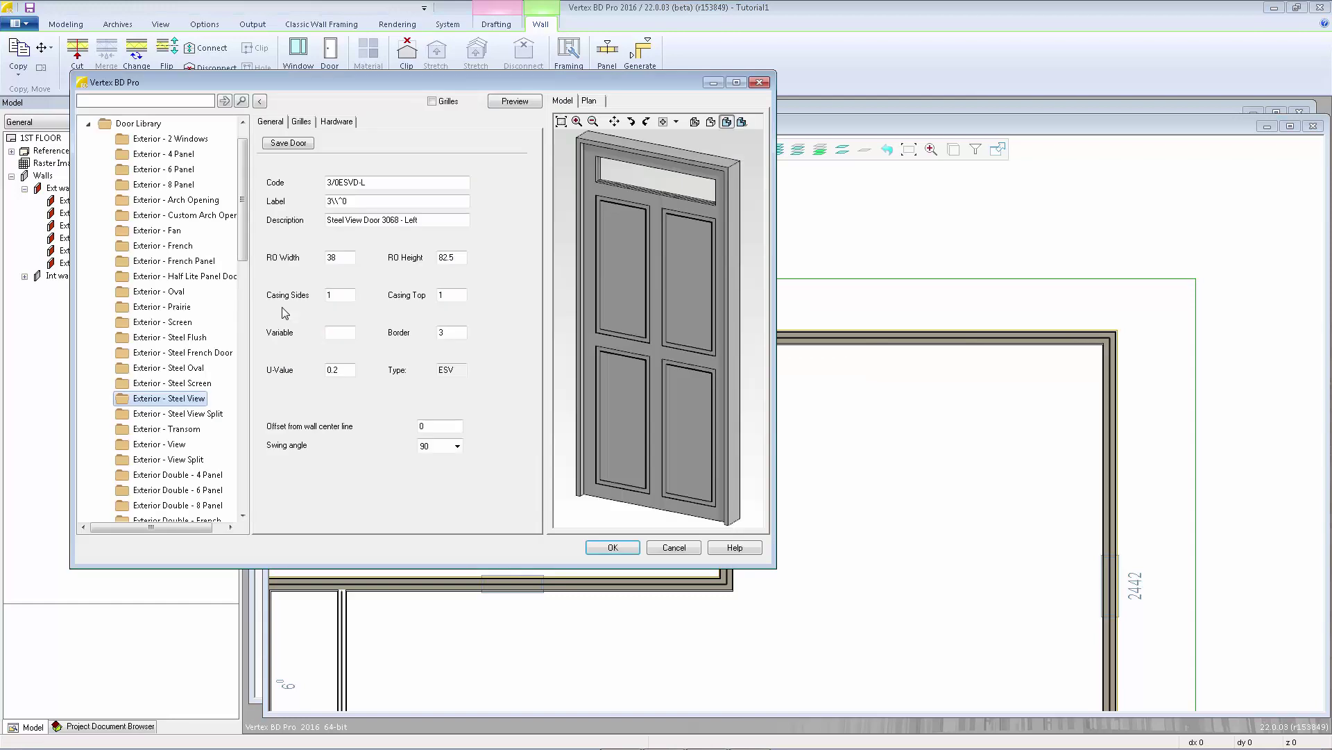
left_click(262, 102)
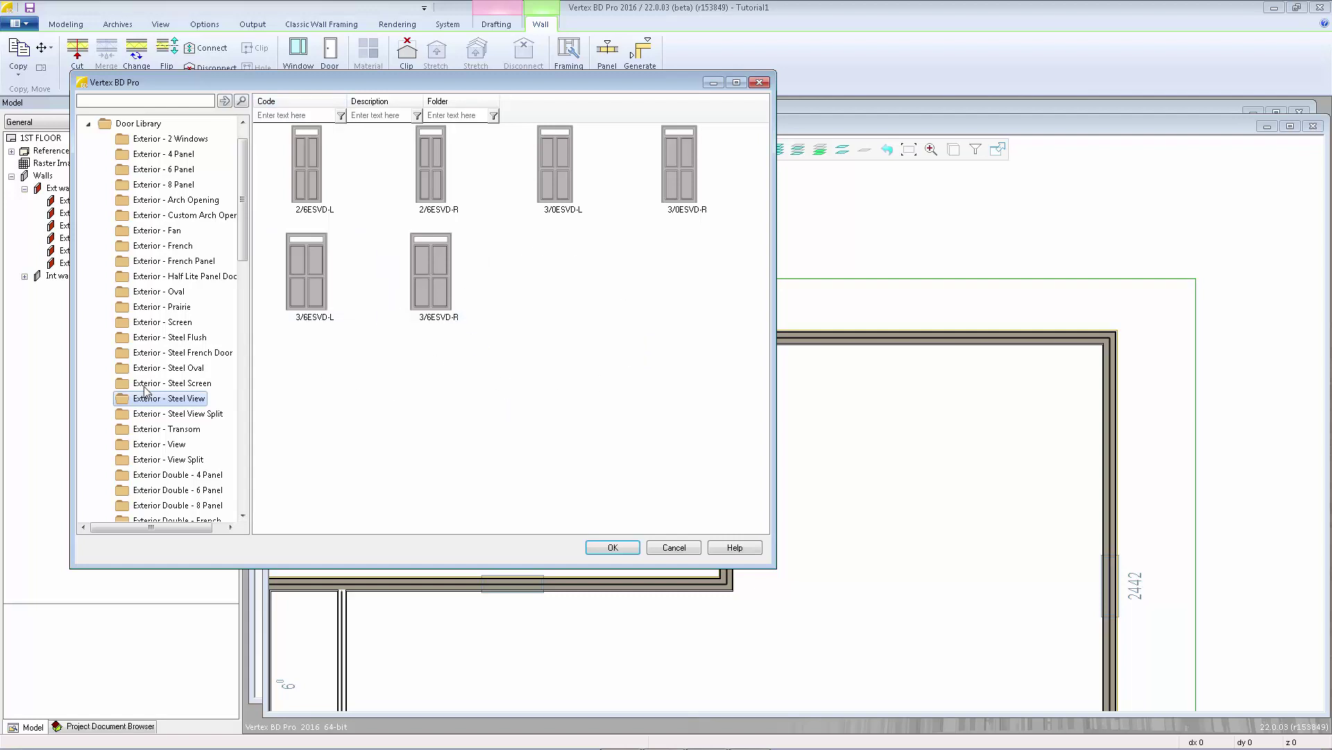
left_click_drag(237, 253, 229, 504)
left_click(165, 292)
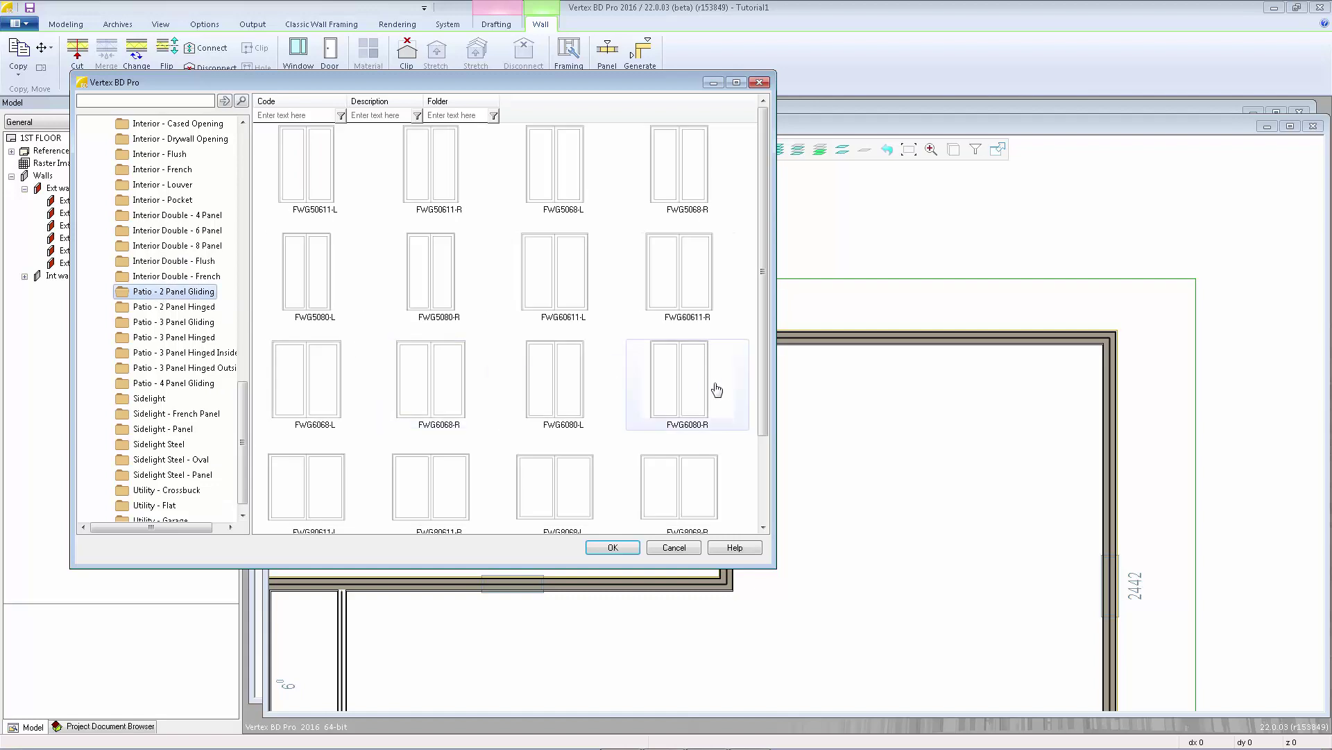
left_click_drag(764, 381, 760, 455)
left_click(672, 376)
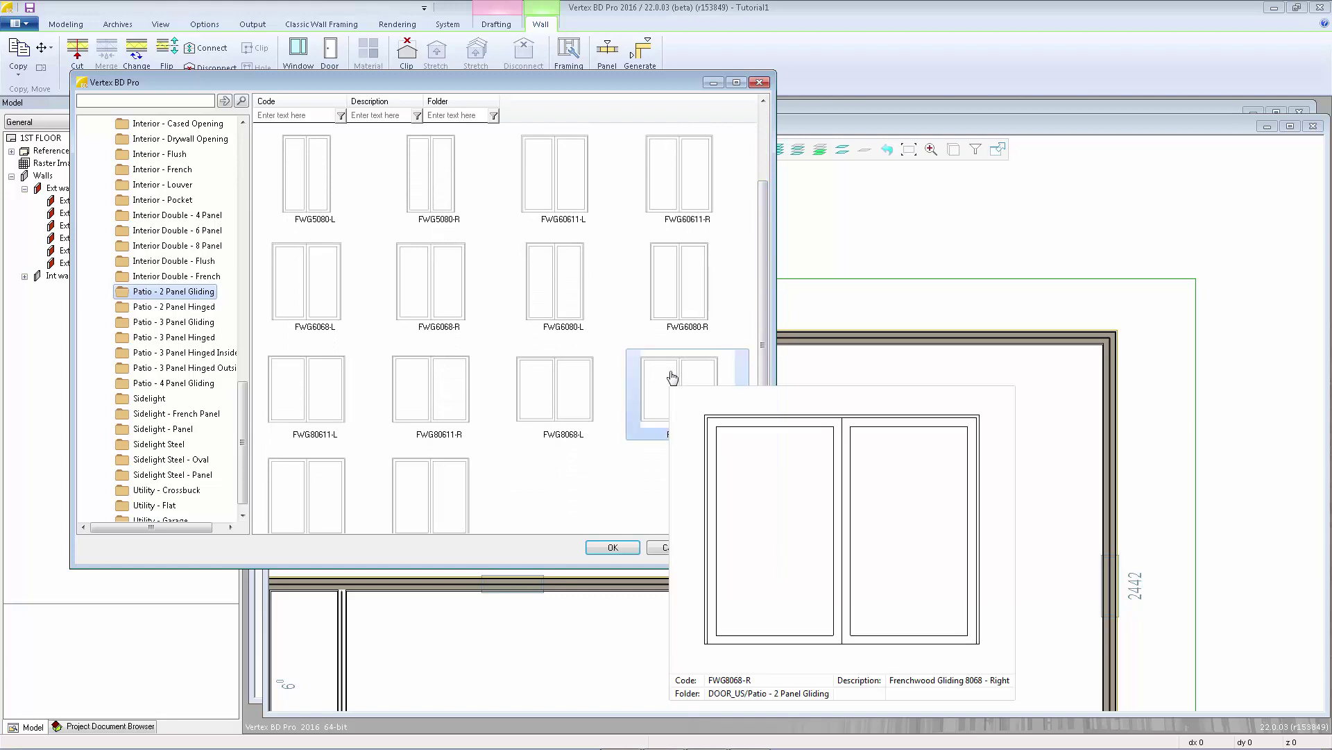
left_click(624, 549)
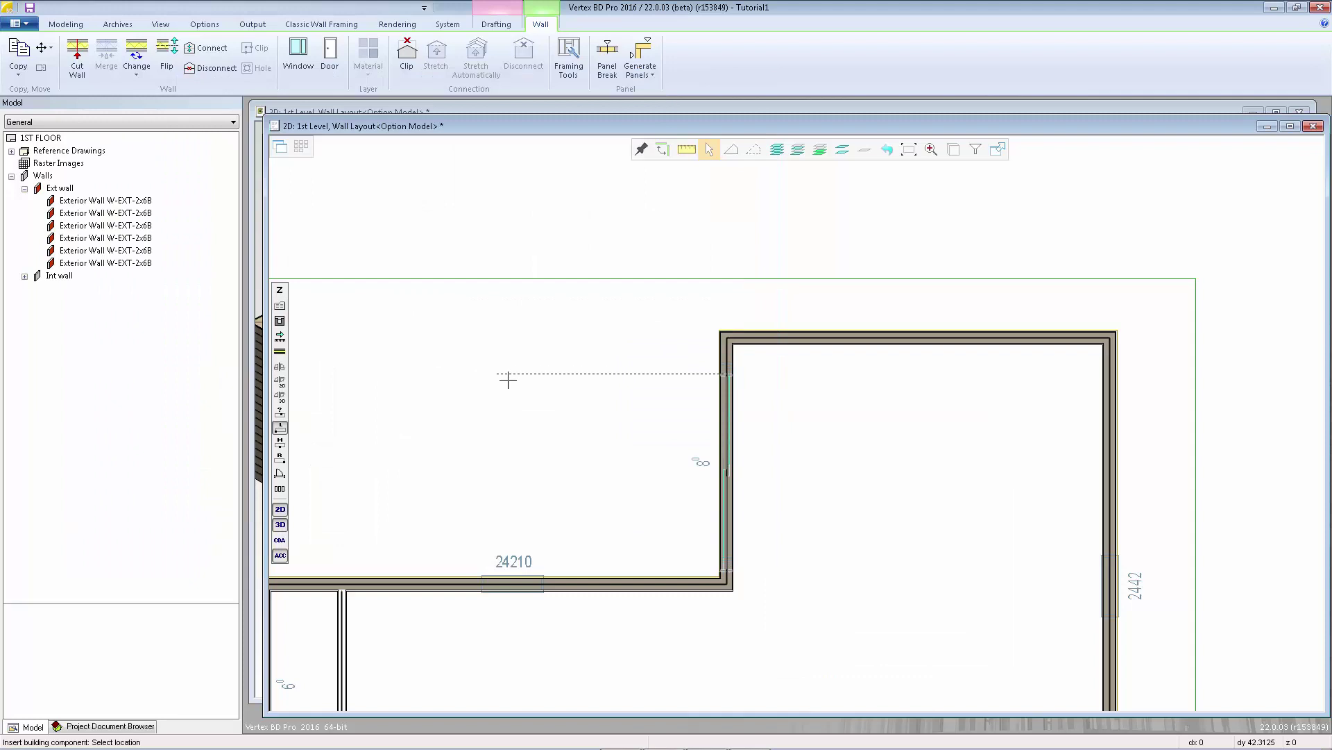
Place the FWG8068-R patio door at the top end of the upper vertical wall
scroll(767, 381, "up", 4)
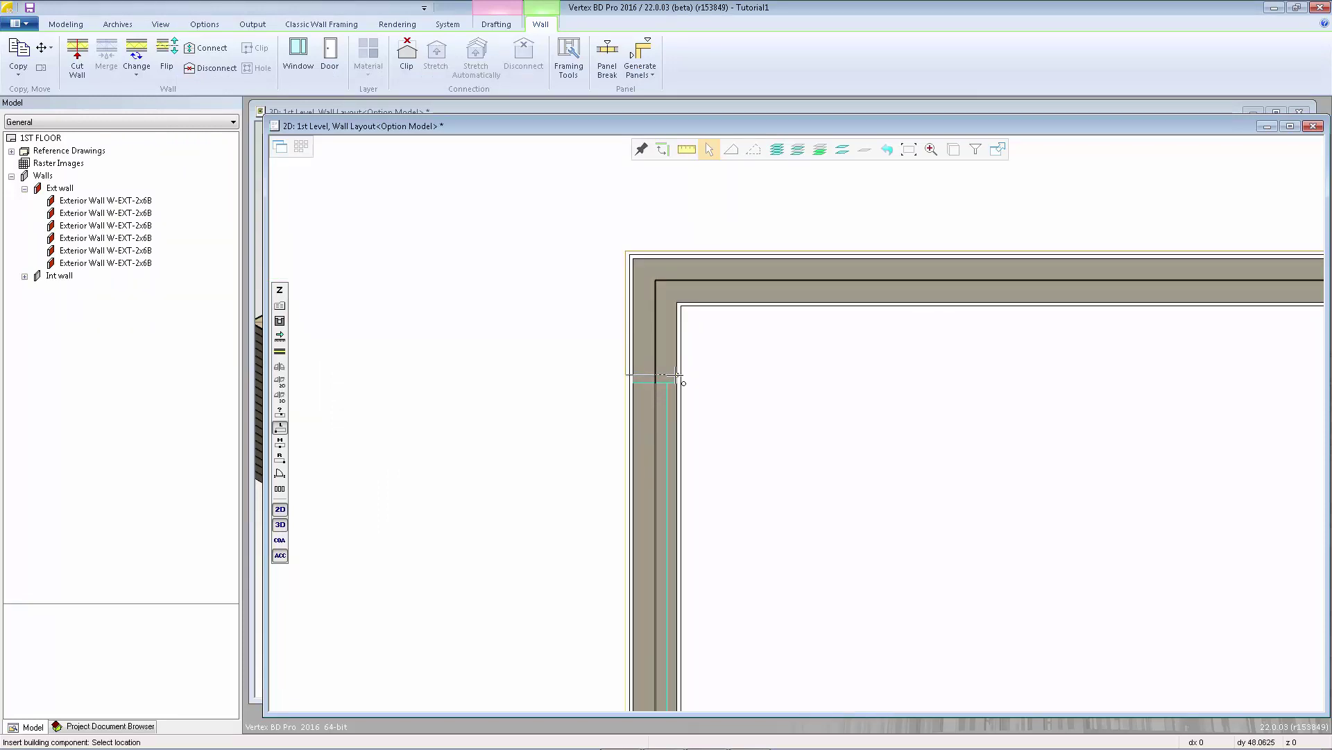
scroll(676, 375, "up", 4)
scroll(789, 426, "down", 4)
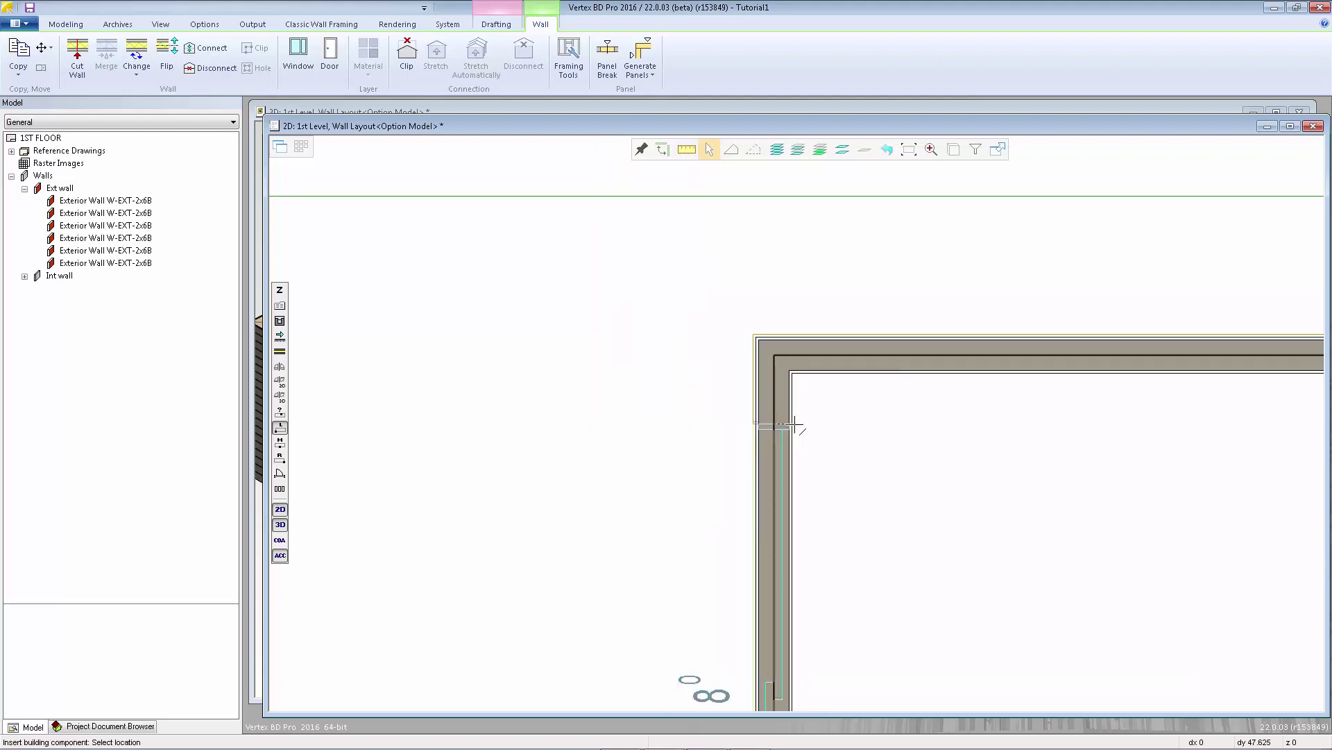
scroll(796, 422, "up", 2)
left_click(787, 421)
scroll(794, 419, "down", 4)
scroll(794, 419, "down", 2)
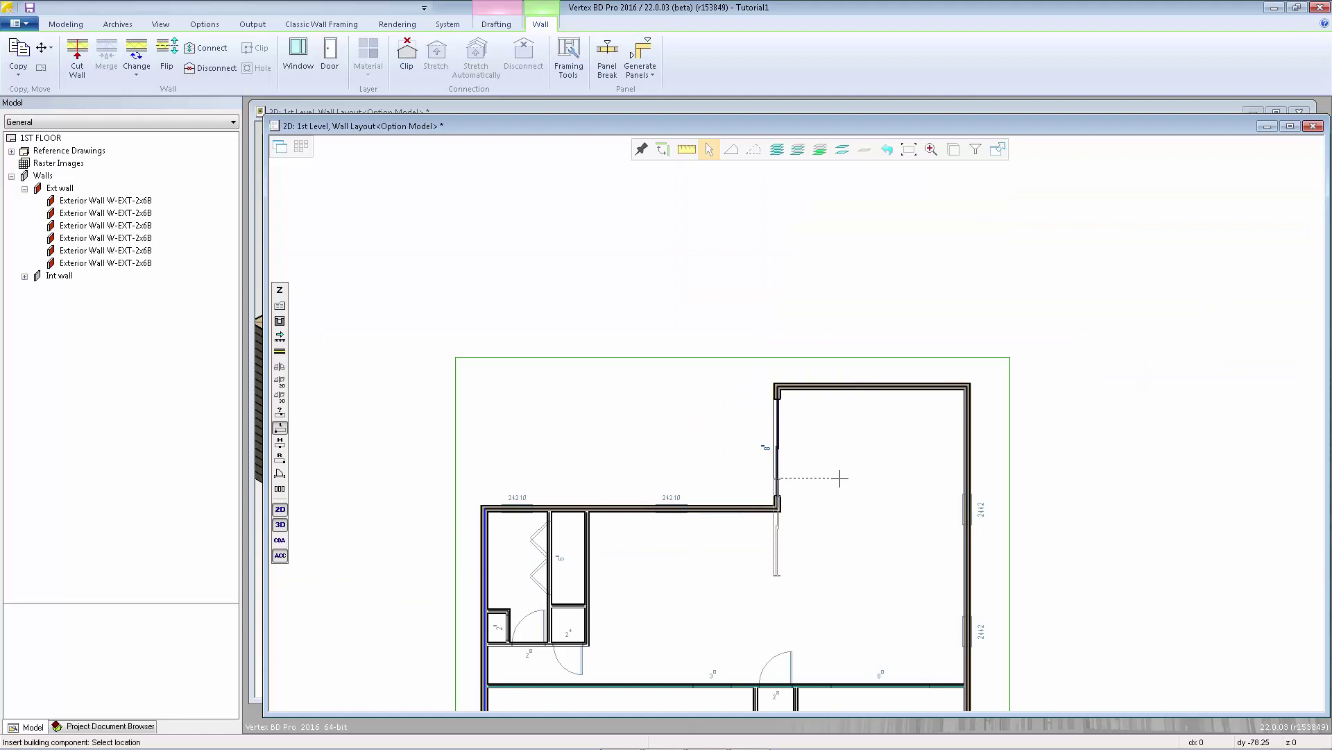
key("Escape")
scroll(794, 426, "down", 1)
scroll(794, 420, "up", 2)
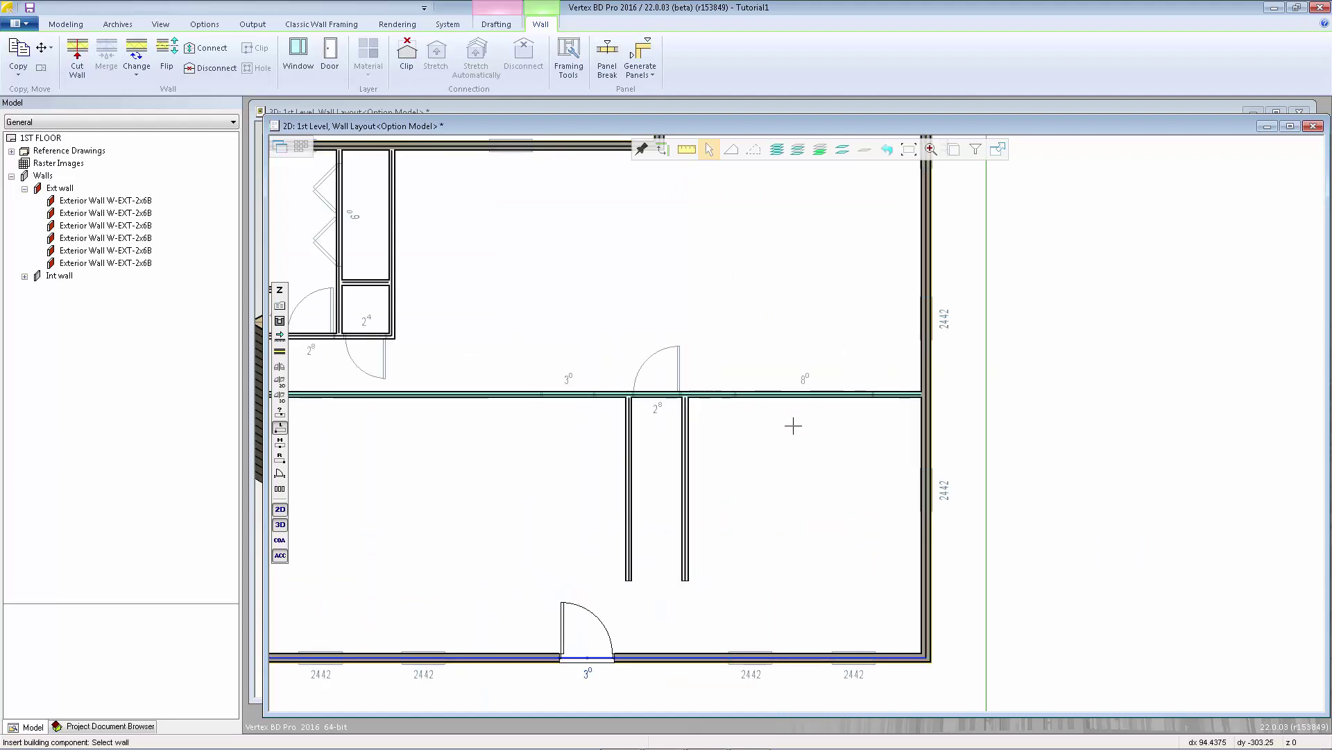
Pick the horizontal interior wall and switch the pending component to the 8/0CO Interior - Cased Opening
left_click(791, 393)
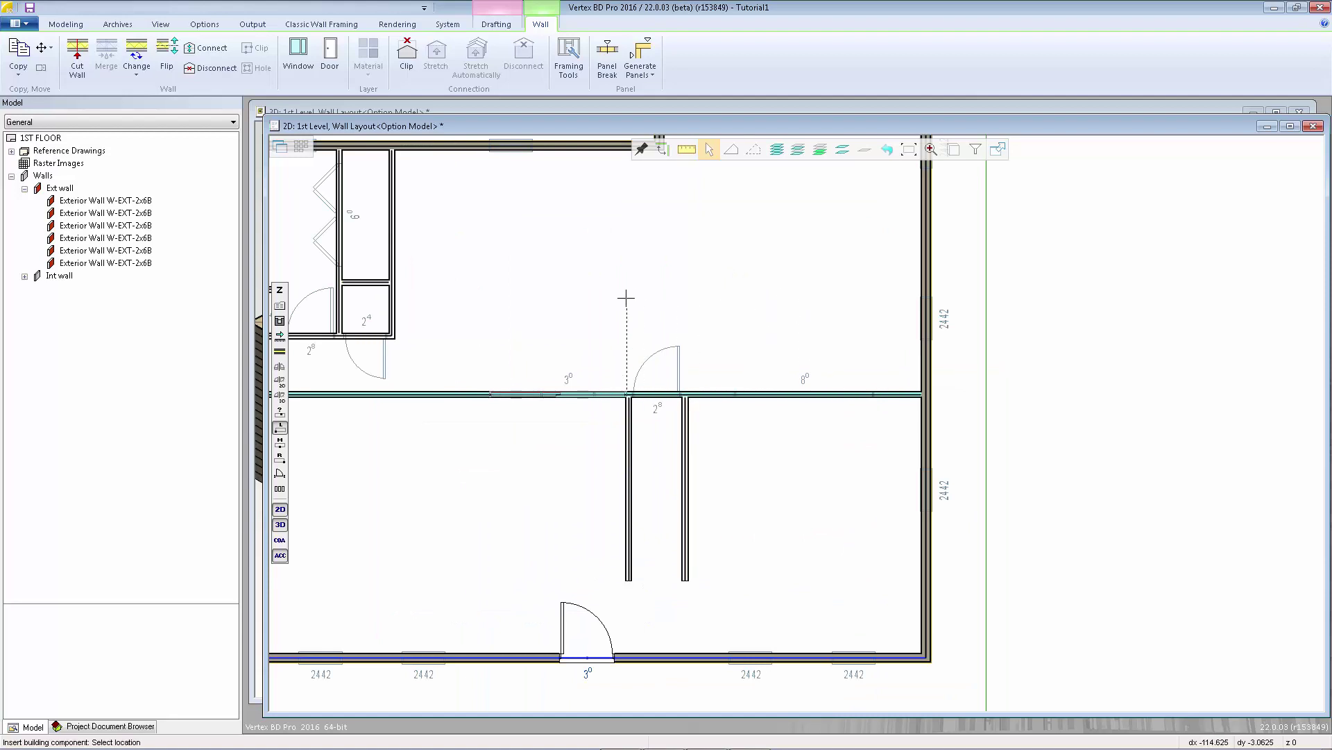
left_click(281, 306)
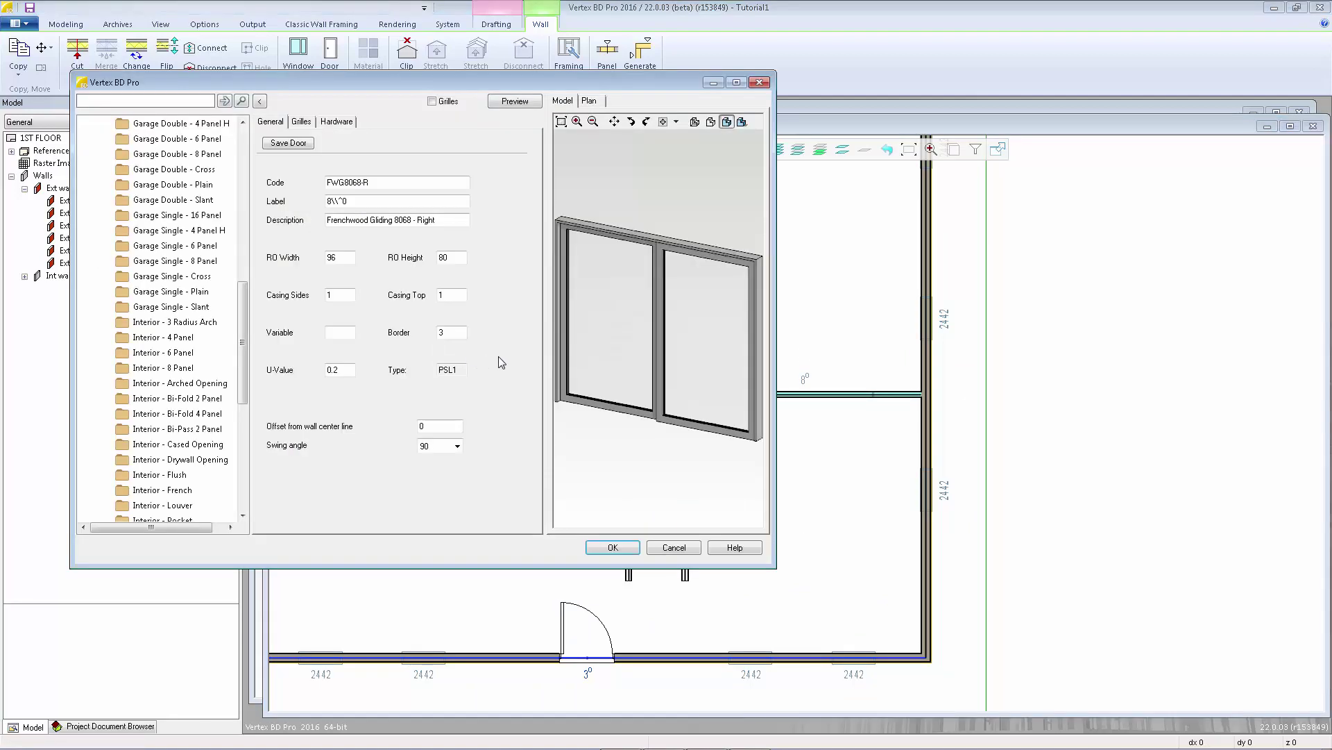
left_click_drag(245, 345, 243, 435)
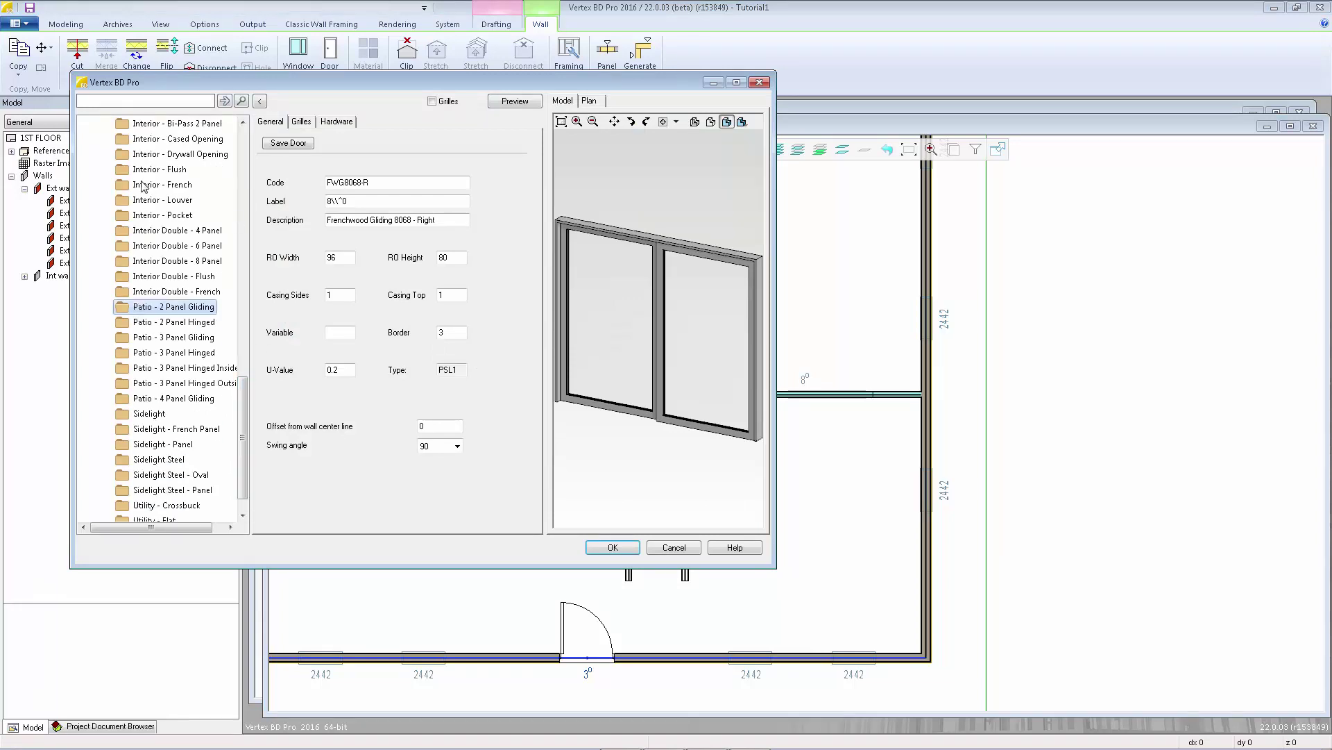
left_click(163, 141)
left_click(585, 390)
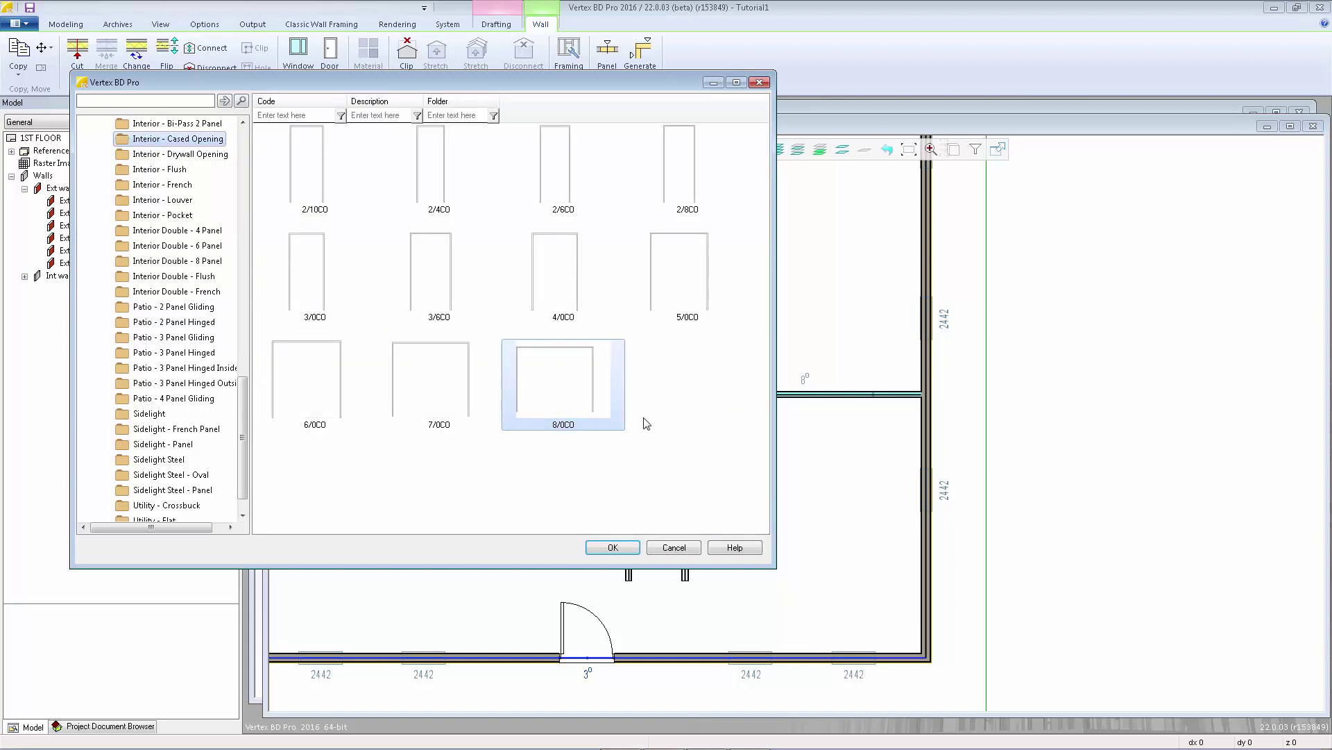
left_click(615, 548)
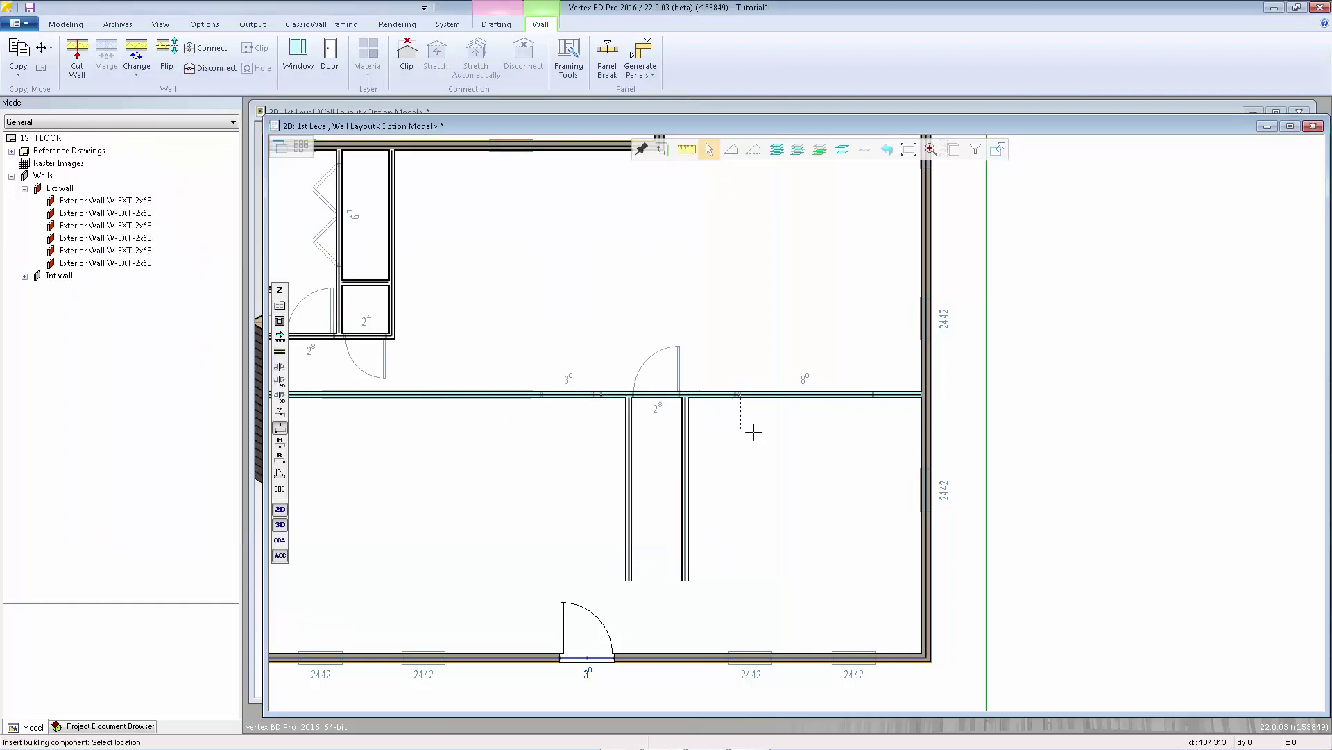
Place the 8/0 cased opening in the long horizontal interior wall
scroll(794, 419, "up", 4)
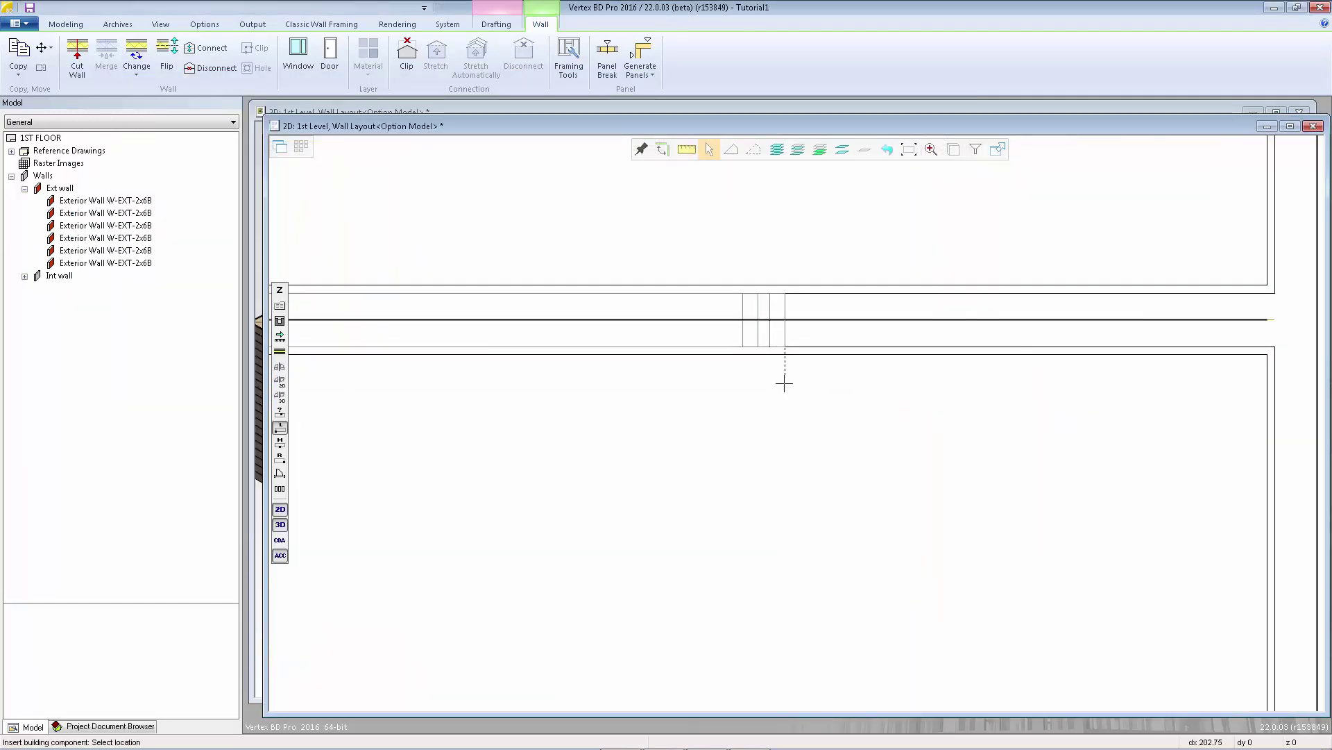
left_click(808, 409)
scroll(794, 419, "down", 6)
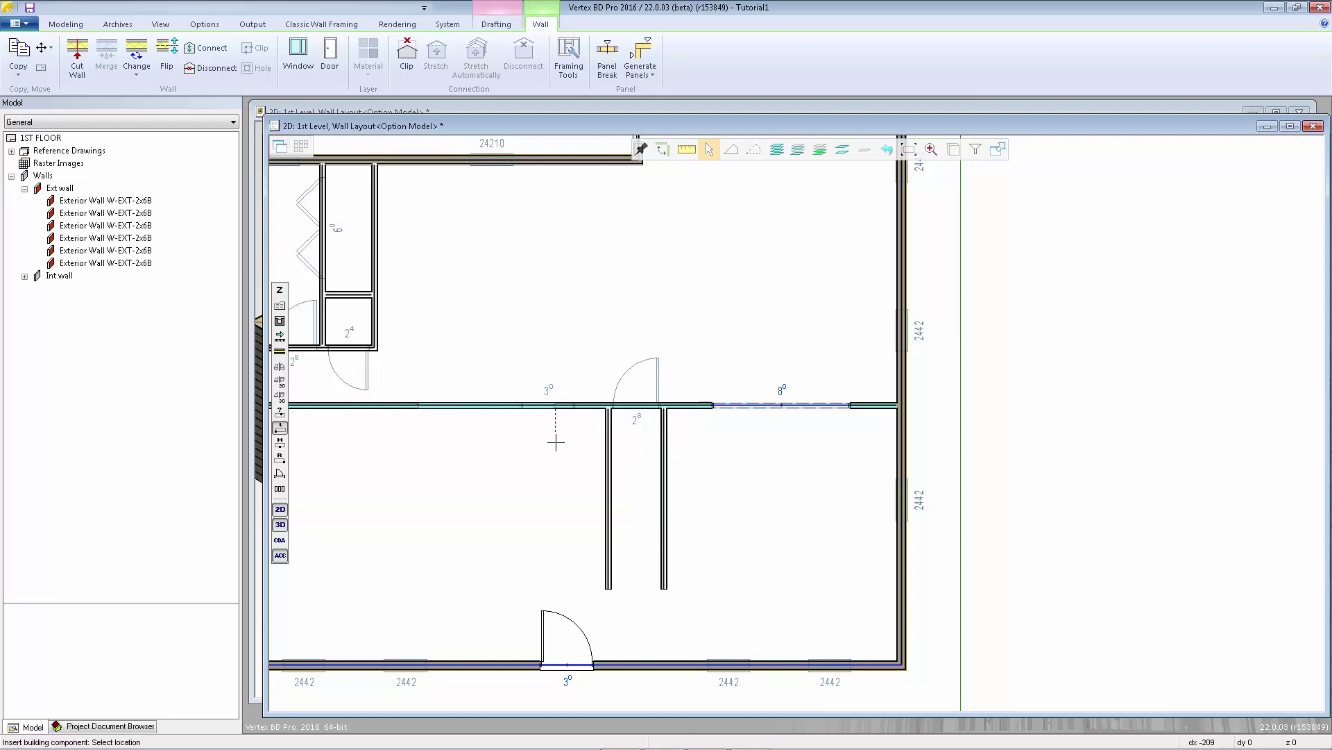
Switch the pending component to the 3/0CO cased opening for placement beside it
left_click(281, 309)
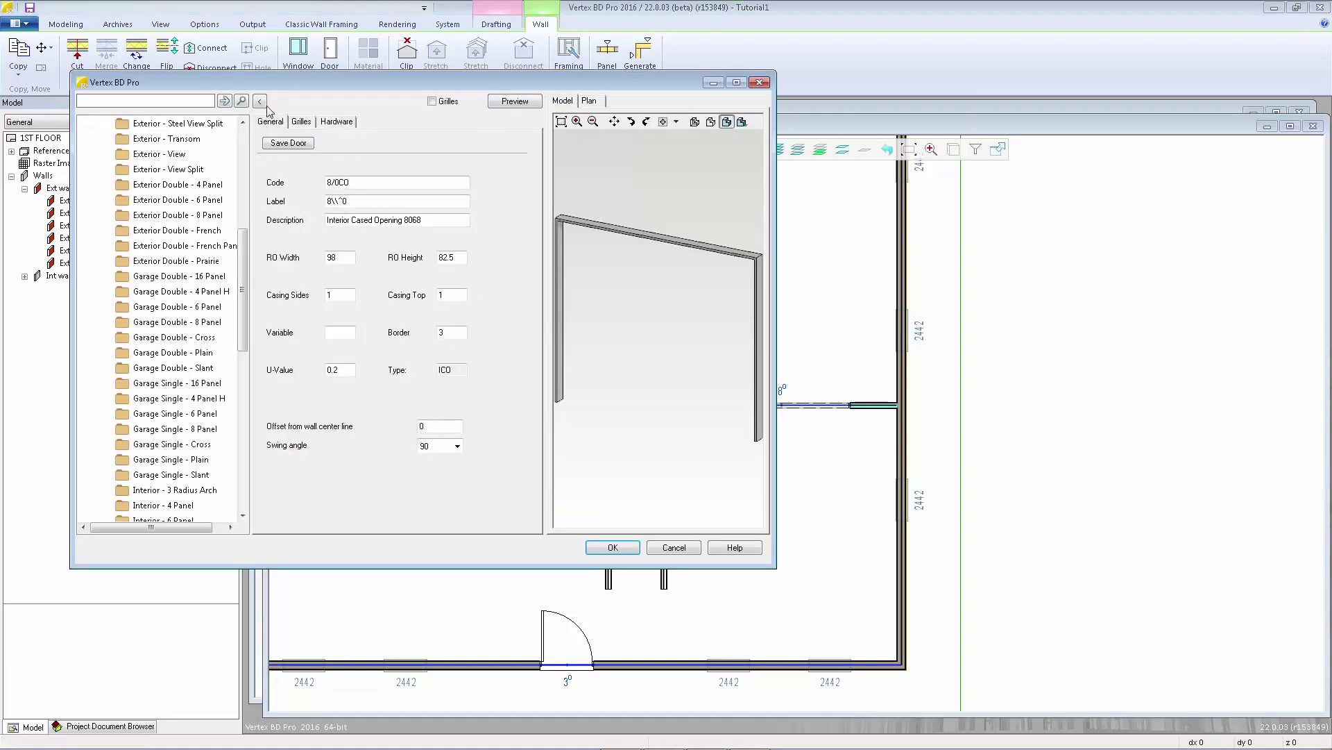
left_click(261, 103)
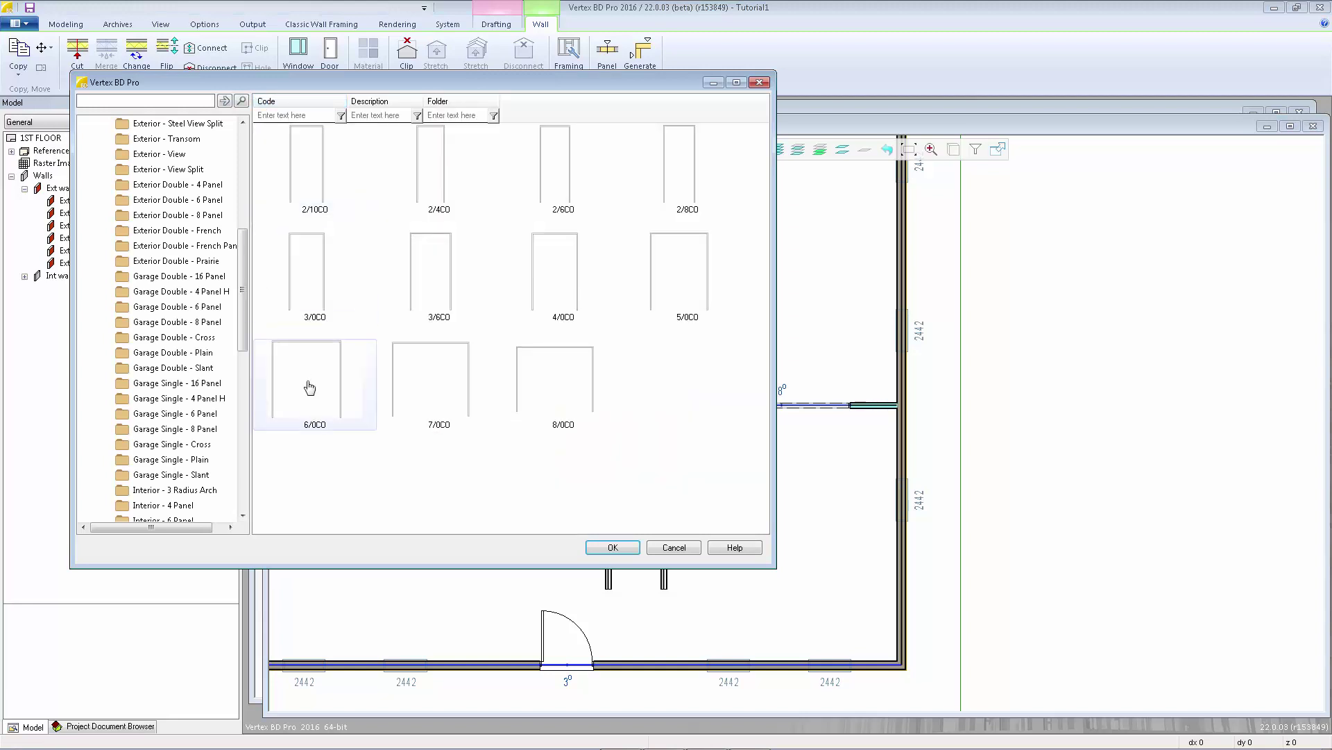
left_click(324, 288)
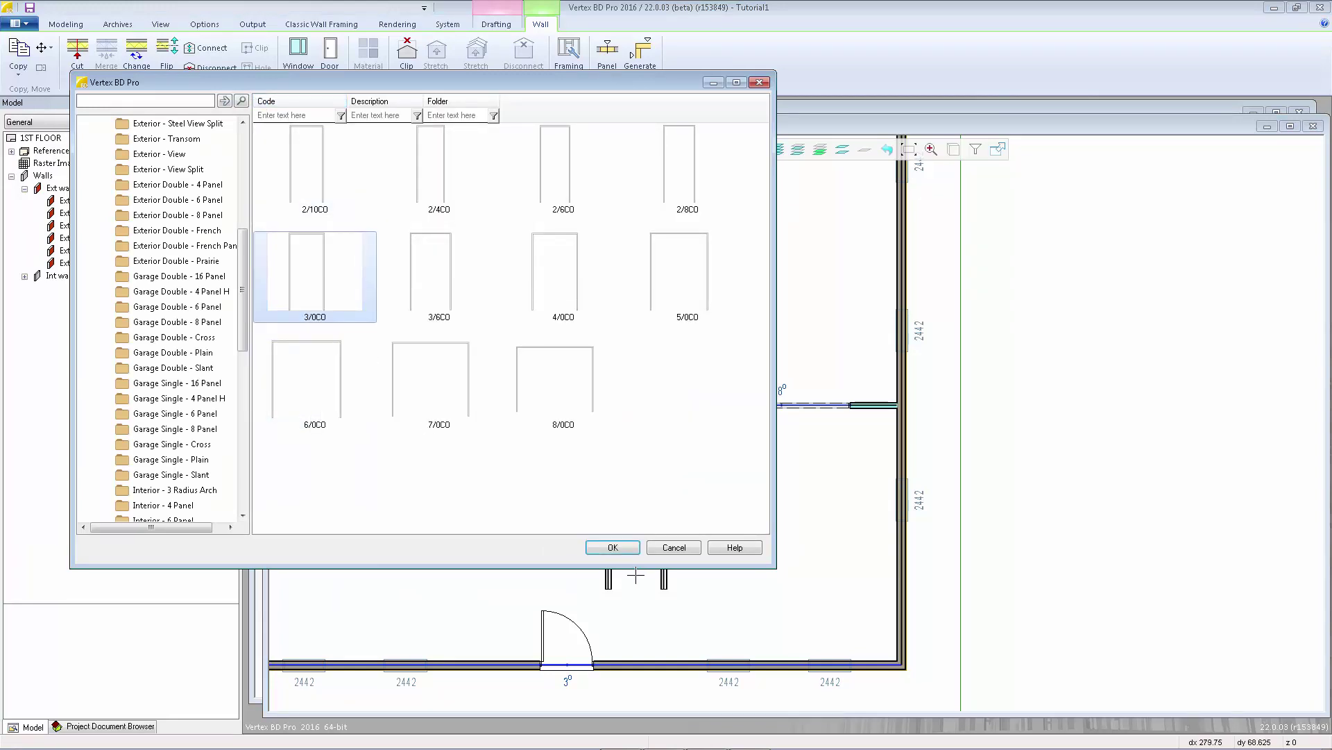
left_click(613, 548)
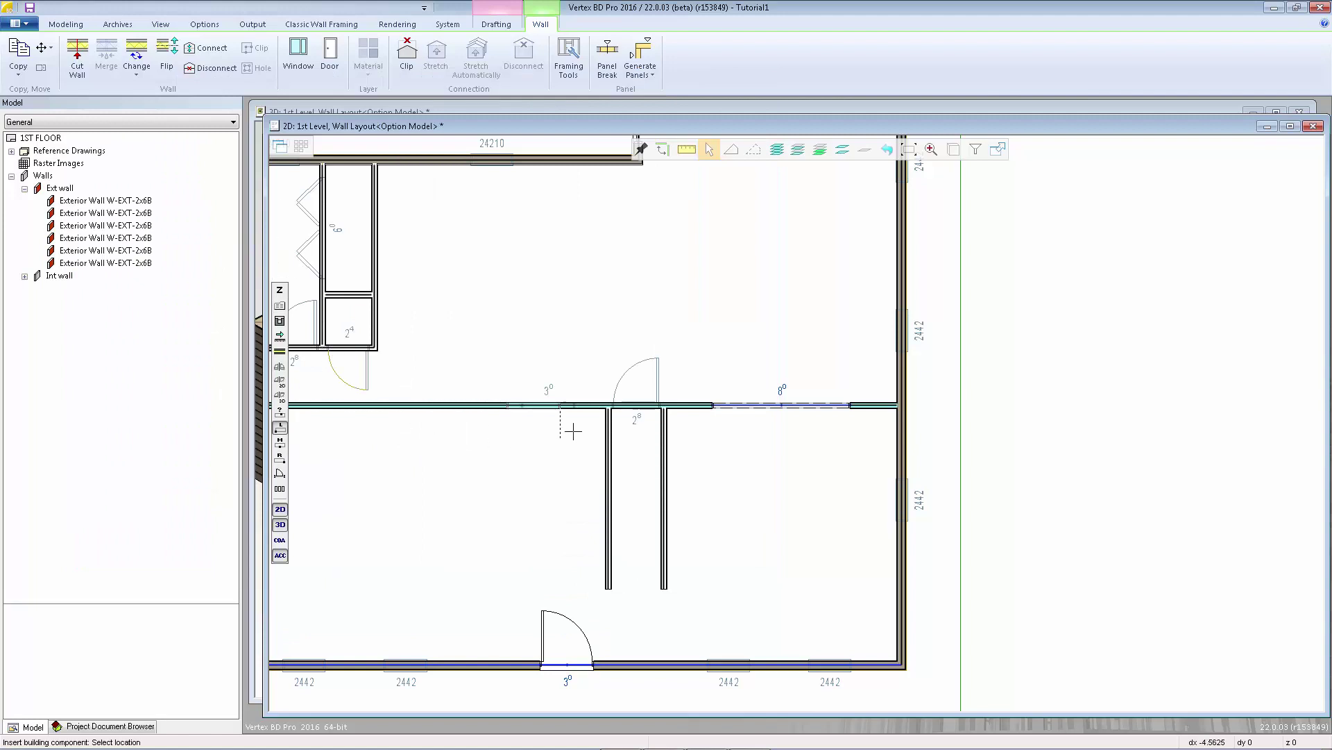
scroll(586, 418, "up", 3)
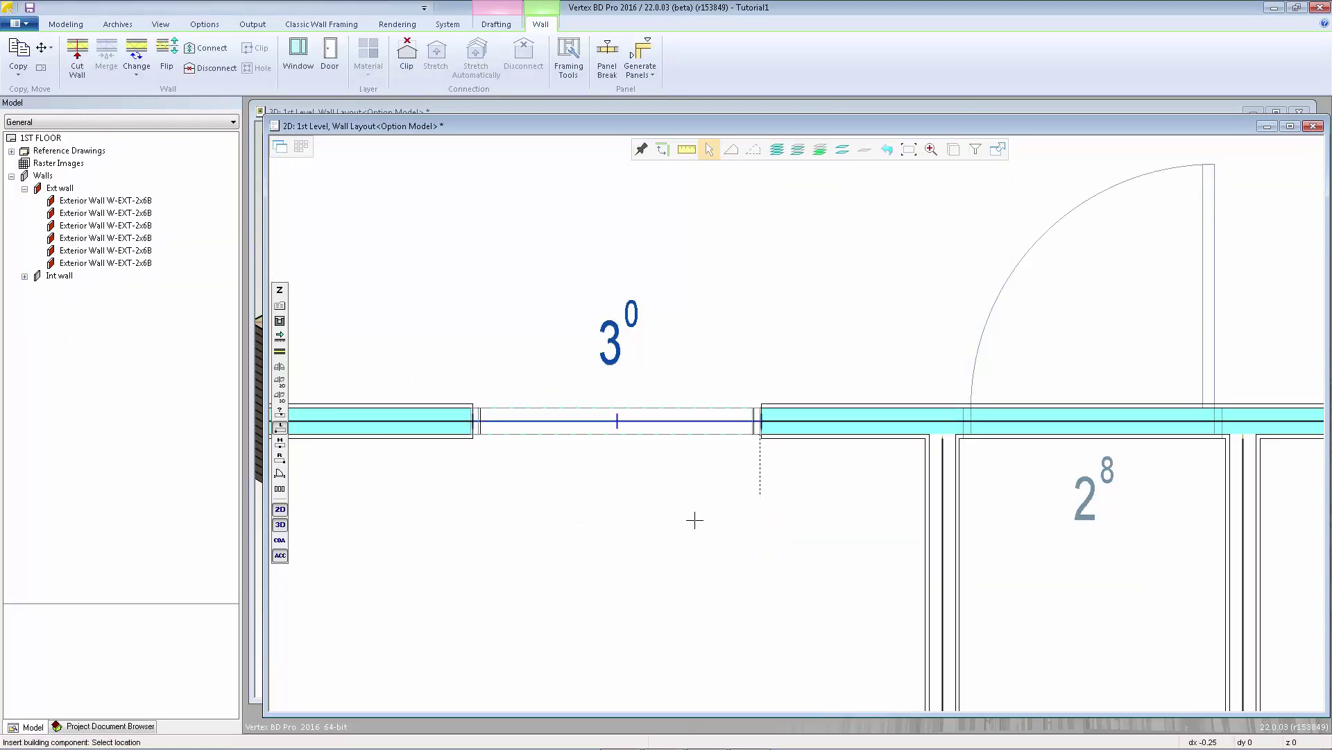
scroll(796, 422, "down", 3)
scroll(796, 422, "down", 1)
scroll(854, 420, "up", 4)
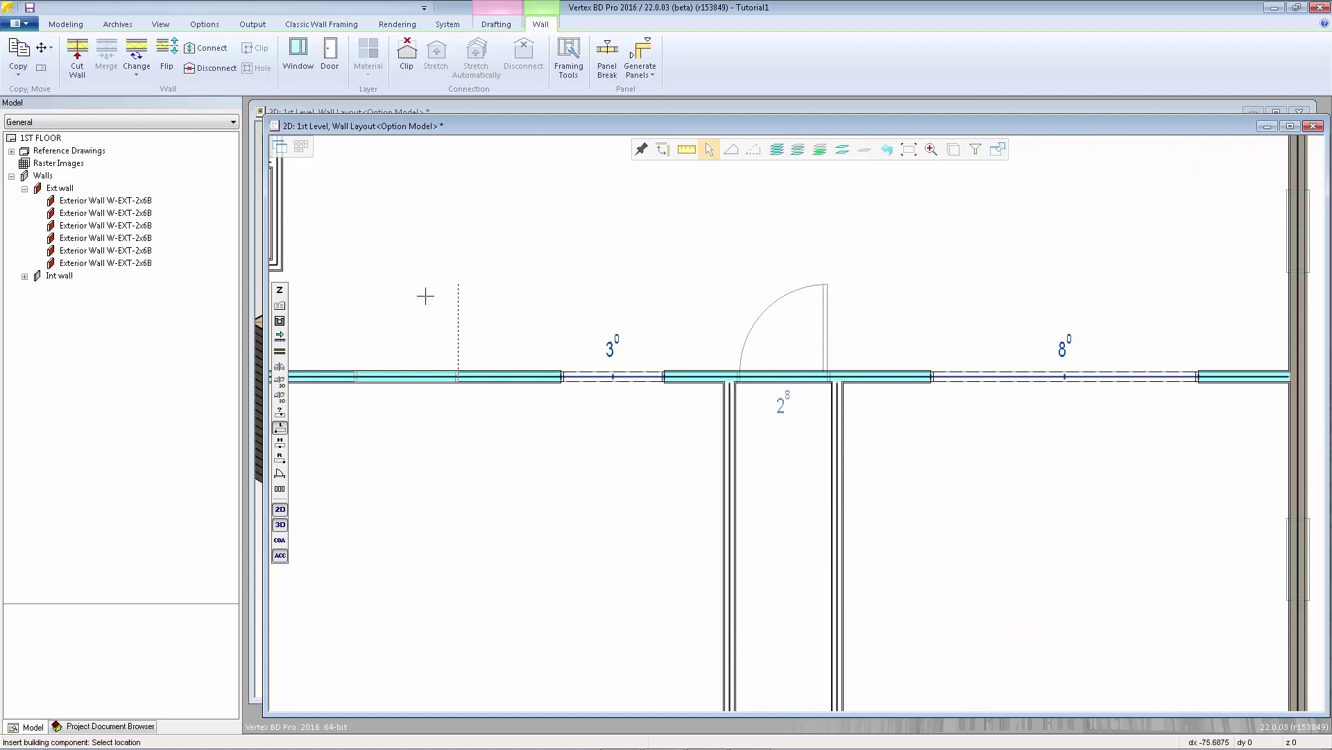
Choose the 2/8 Interior - 6 Panel door and invert its swing
left_click(281, 305)
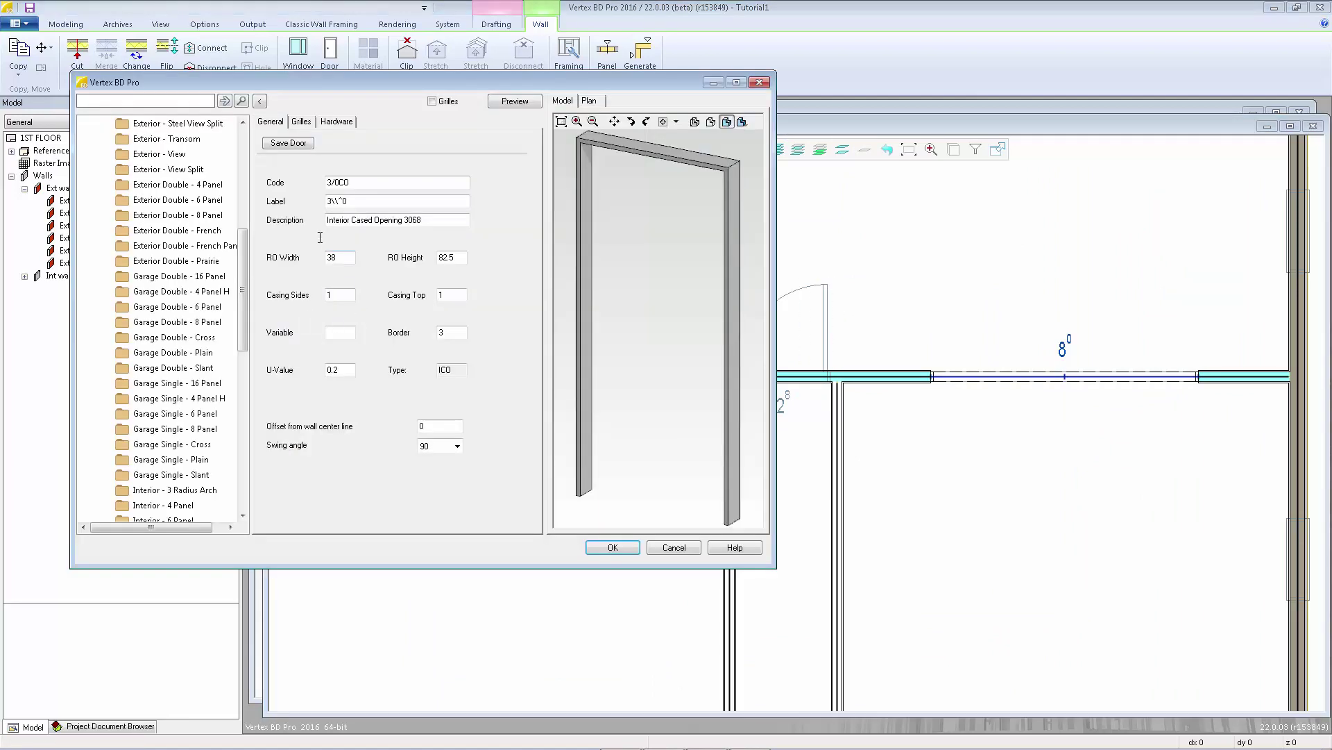
left_click_drag(244, 264, 244, 344)
left_click(163, 260)
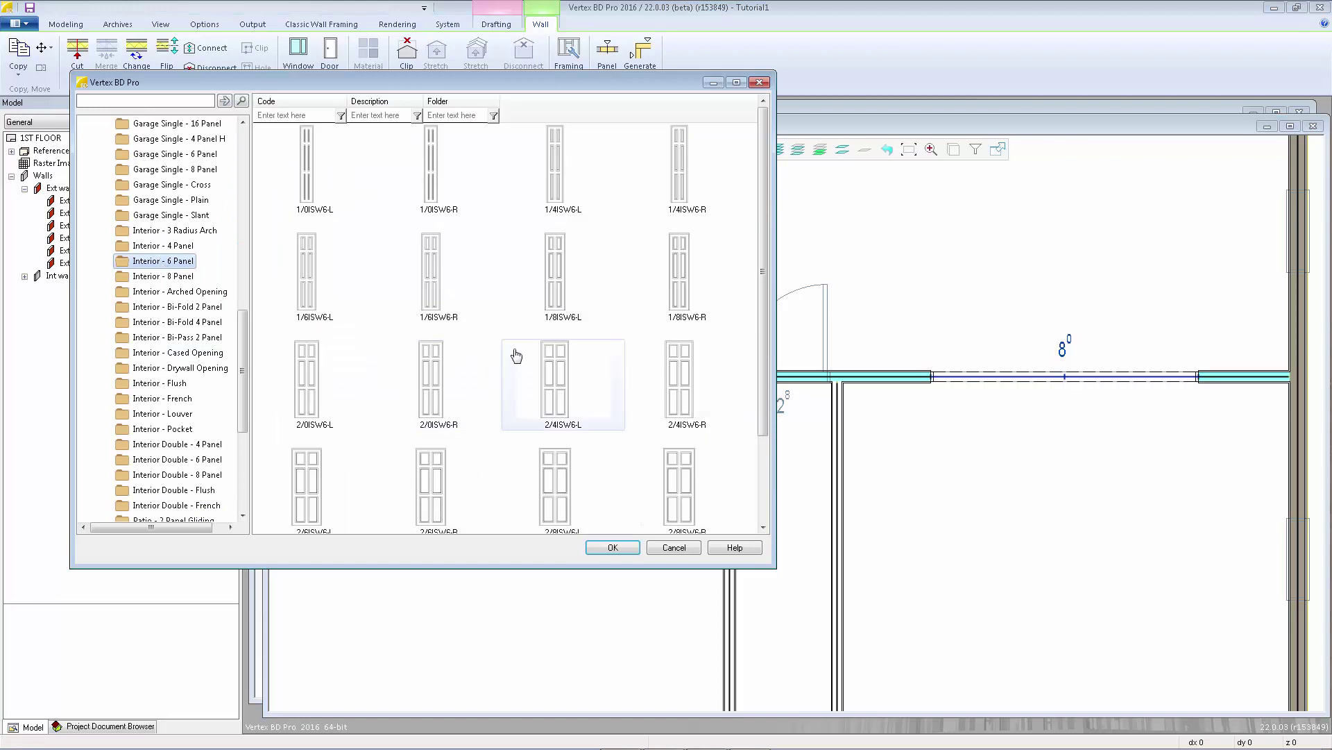
left_click(547, 479)
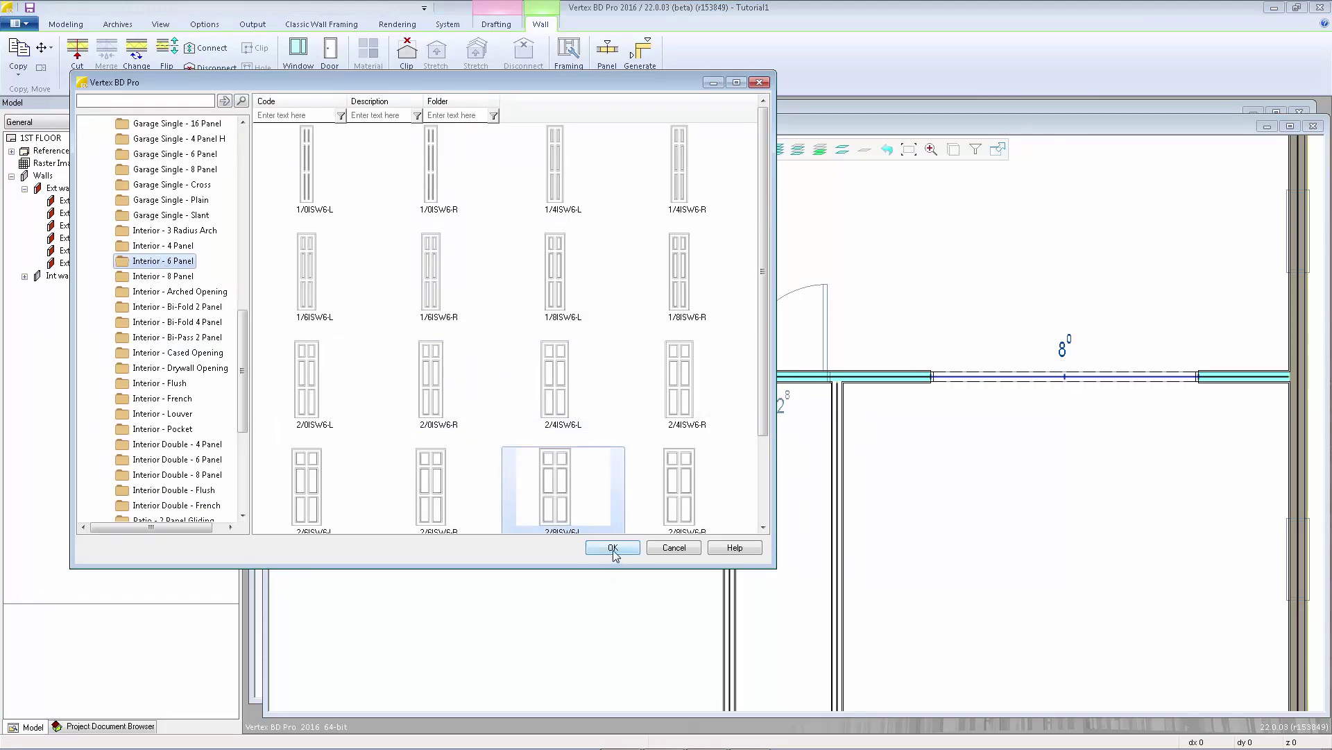
left_click(612, 547)
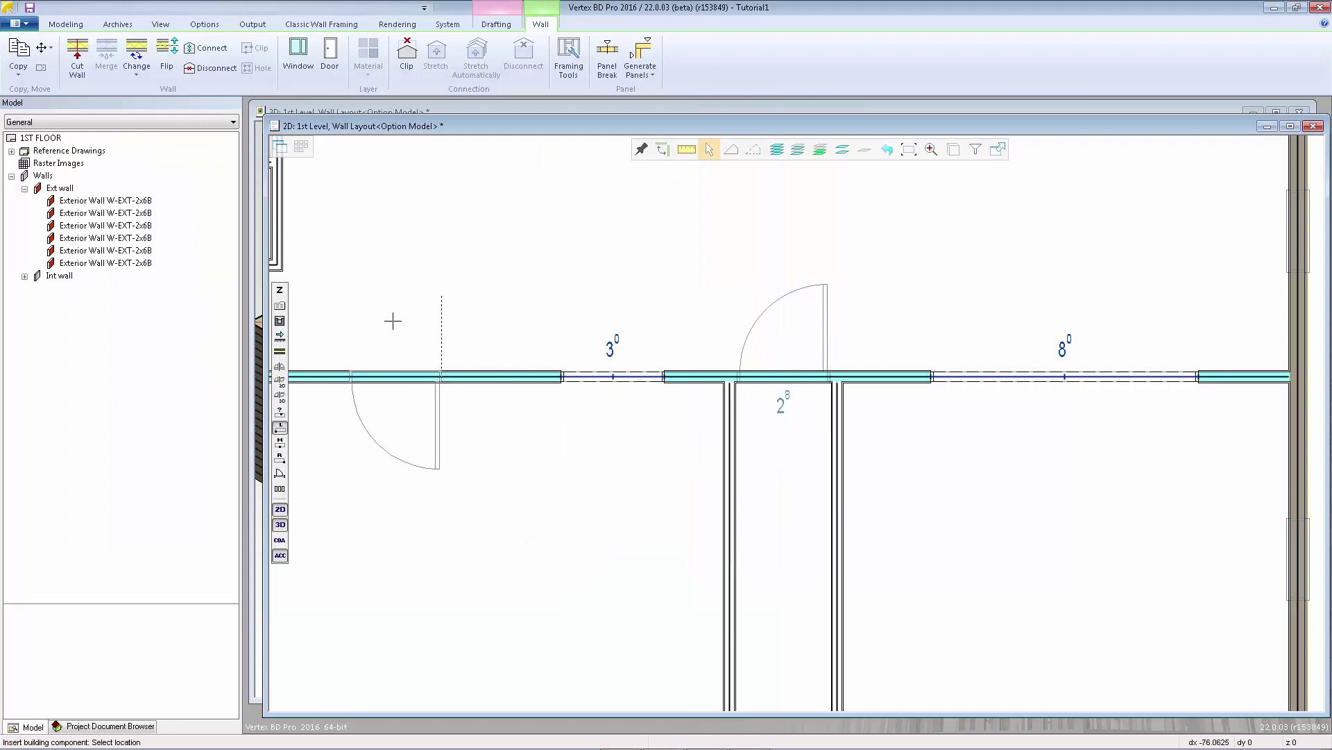
left_click(281, 390)
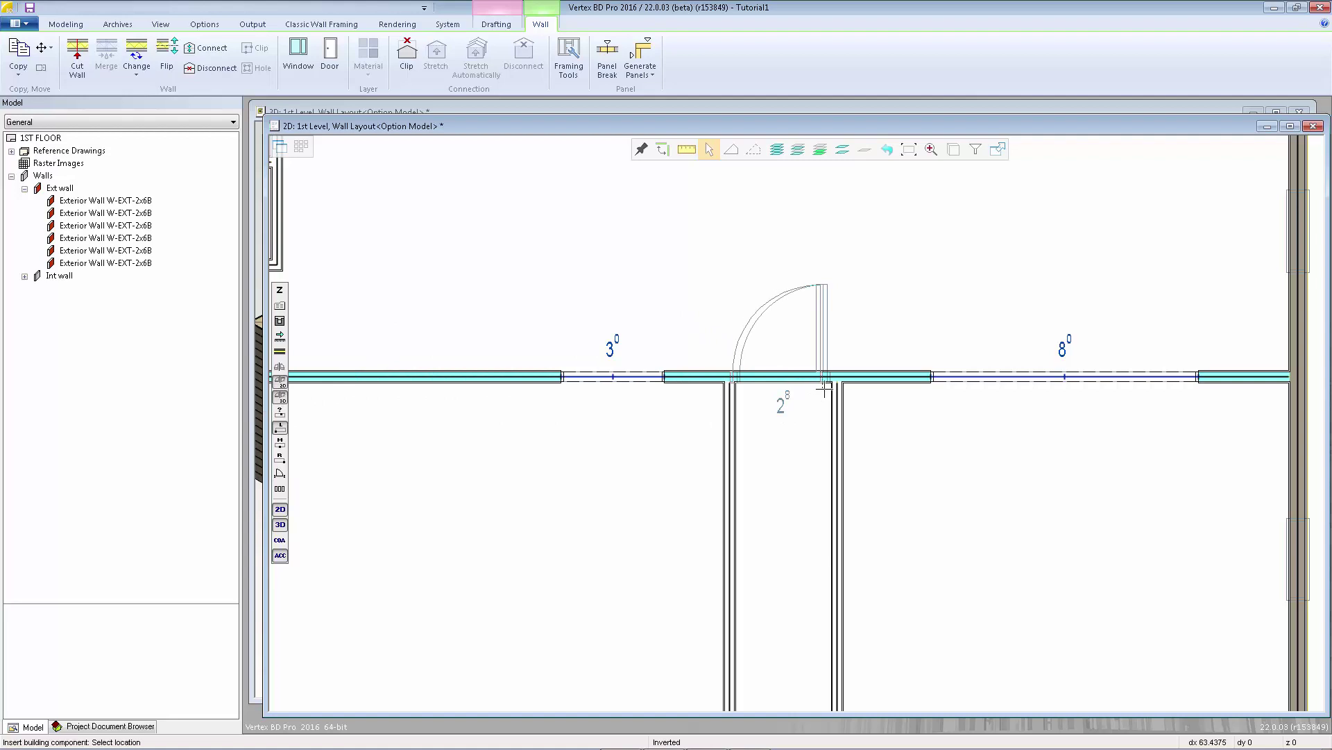
Place the inverted six-panel door at the closet wall junction and stop inserting doors
scroll(825, 390, "up", 6)
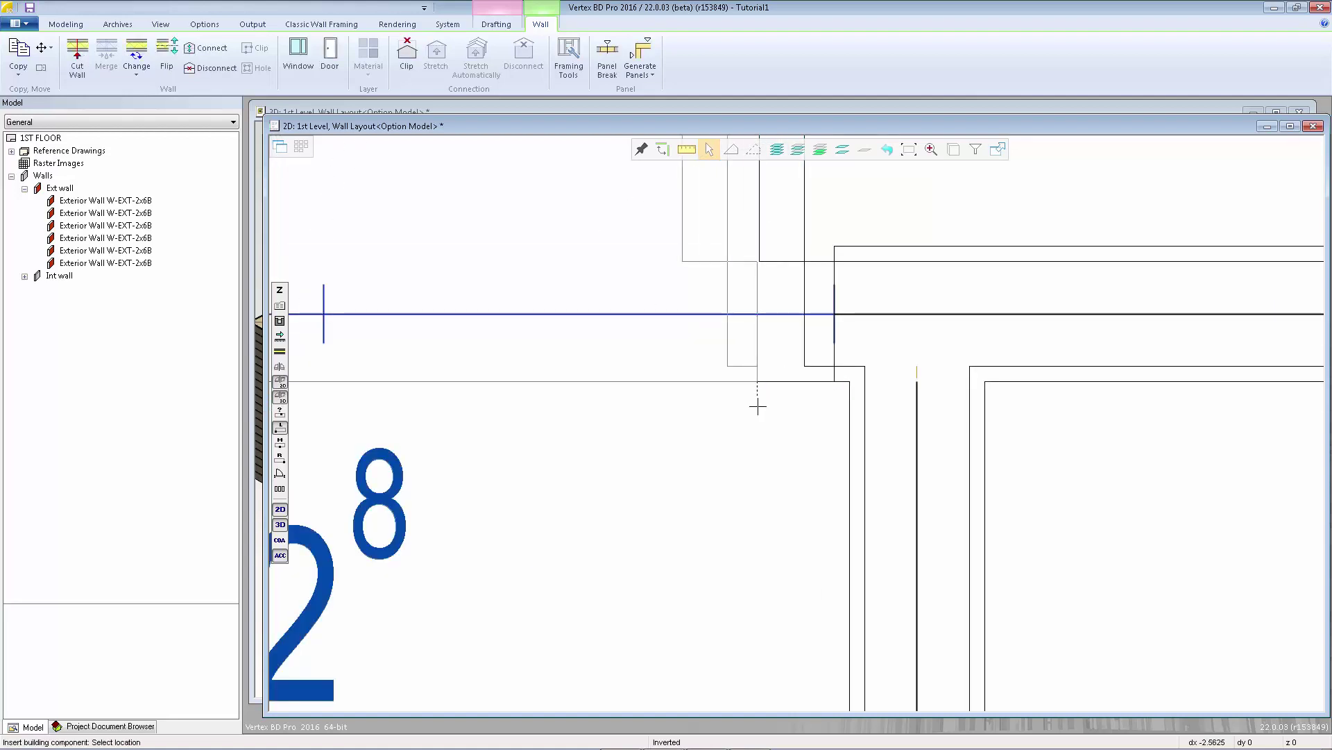
scroll(758, 408, "down", 5)
scroll(798, 344, "up", 5)
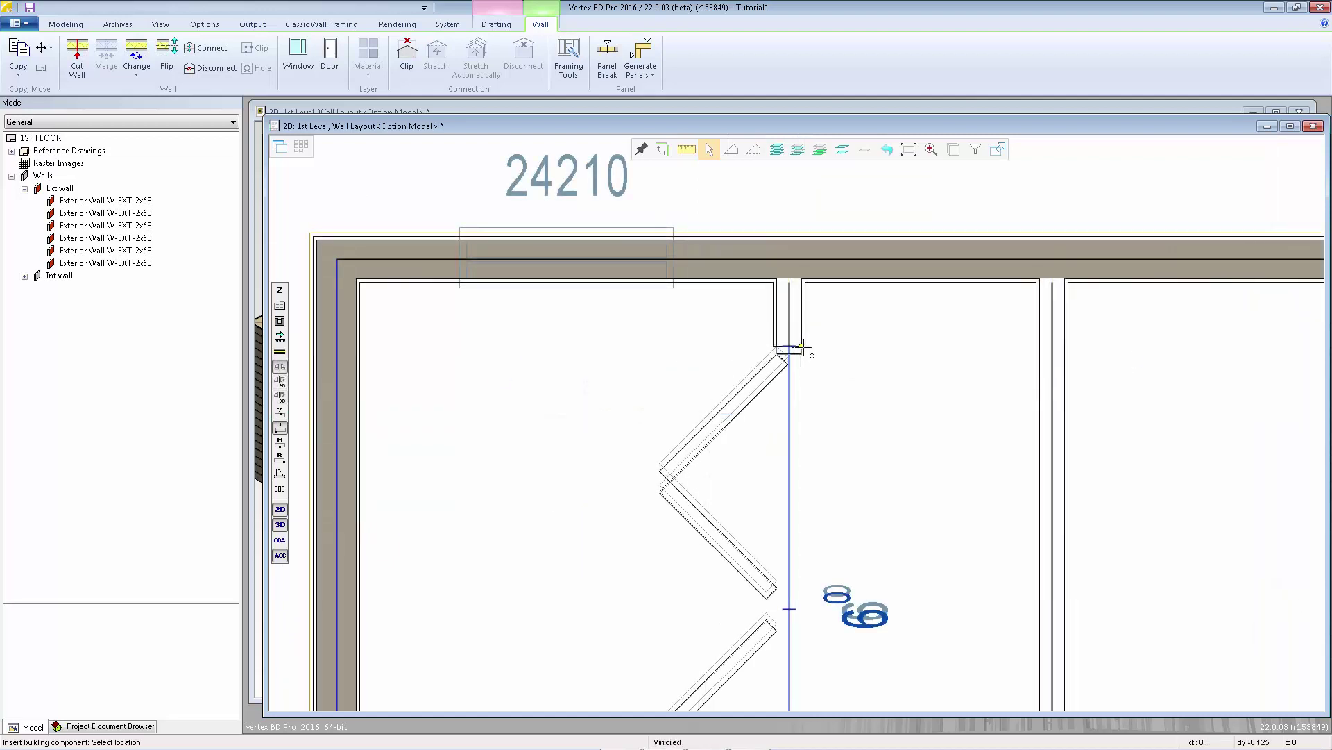
left_click(804, 345)
scroll(791, 375, "down", 8)
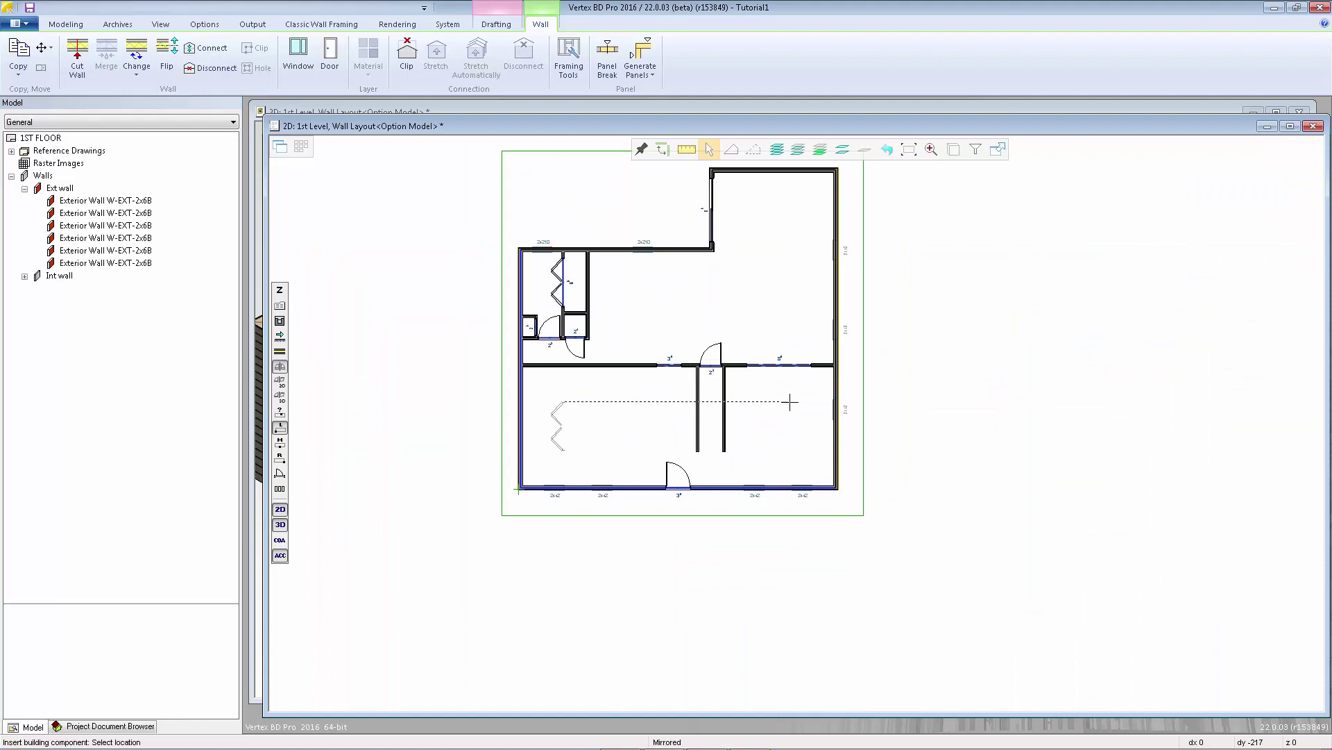
key("Escape")
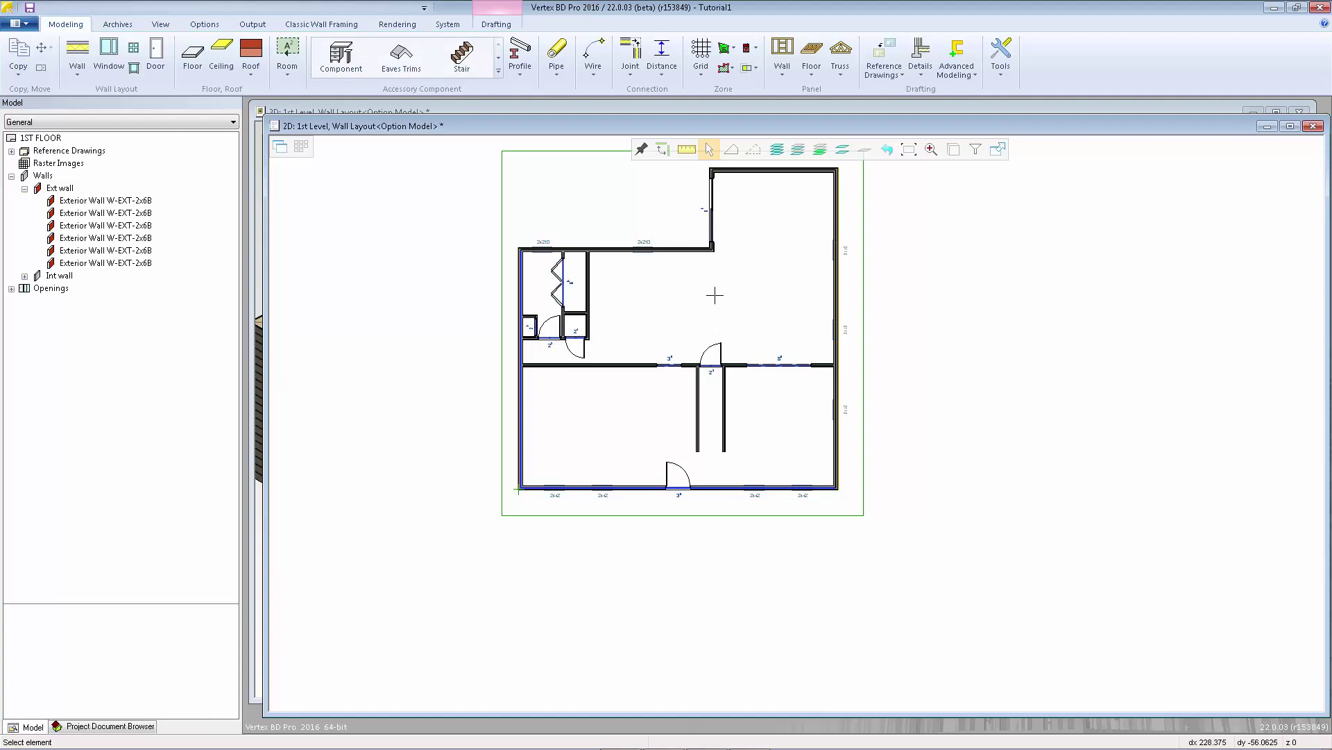
Choose the 2442 Clad Double Hung 1x window for insertion into the bottom exterior wall
scroll(793, 424, "up", 5)
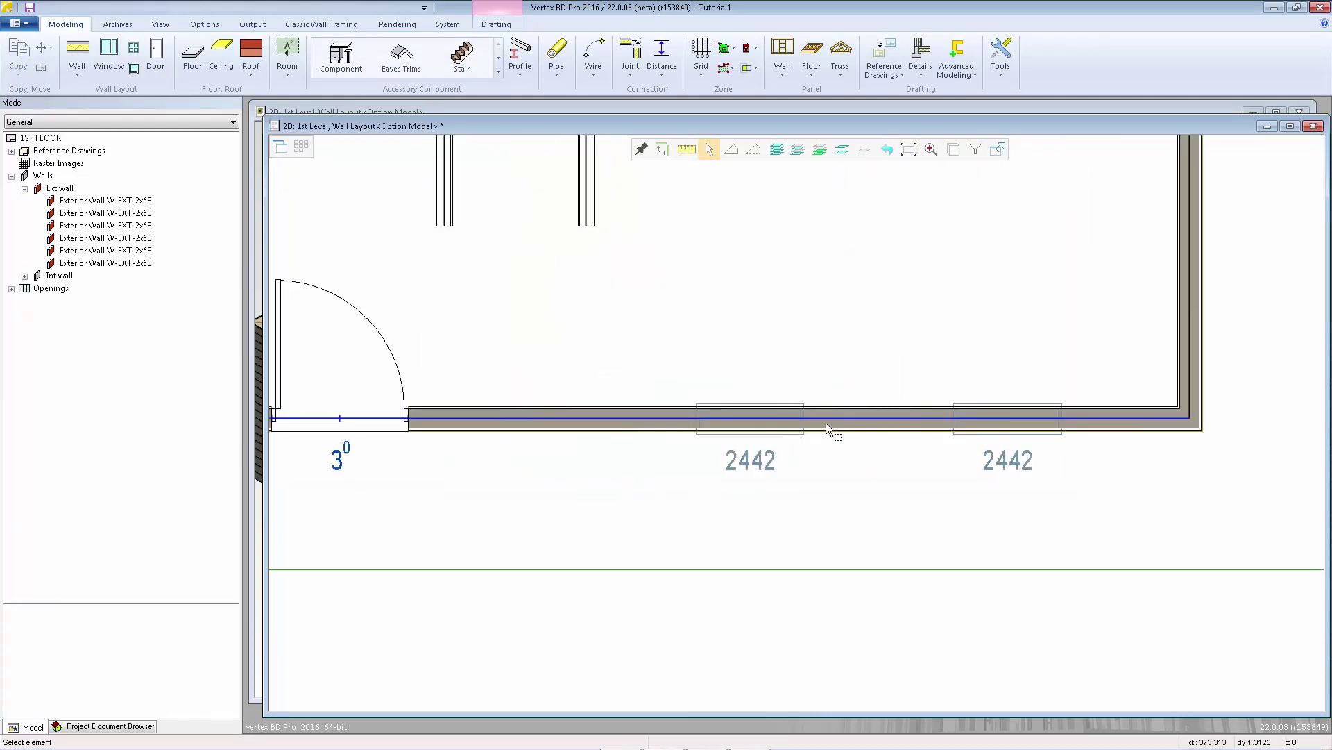
left_click(847, 422)
right_click(853, 347)
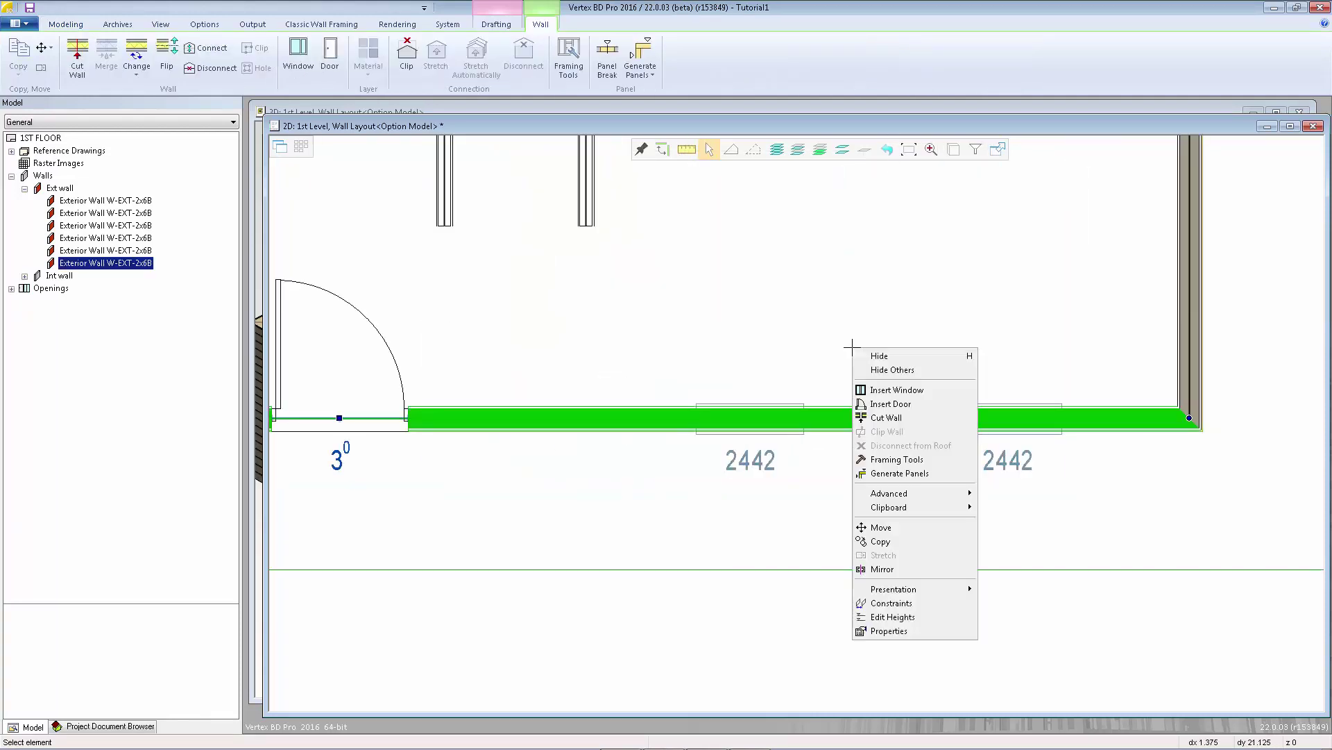
left_click(930, 393)
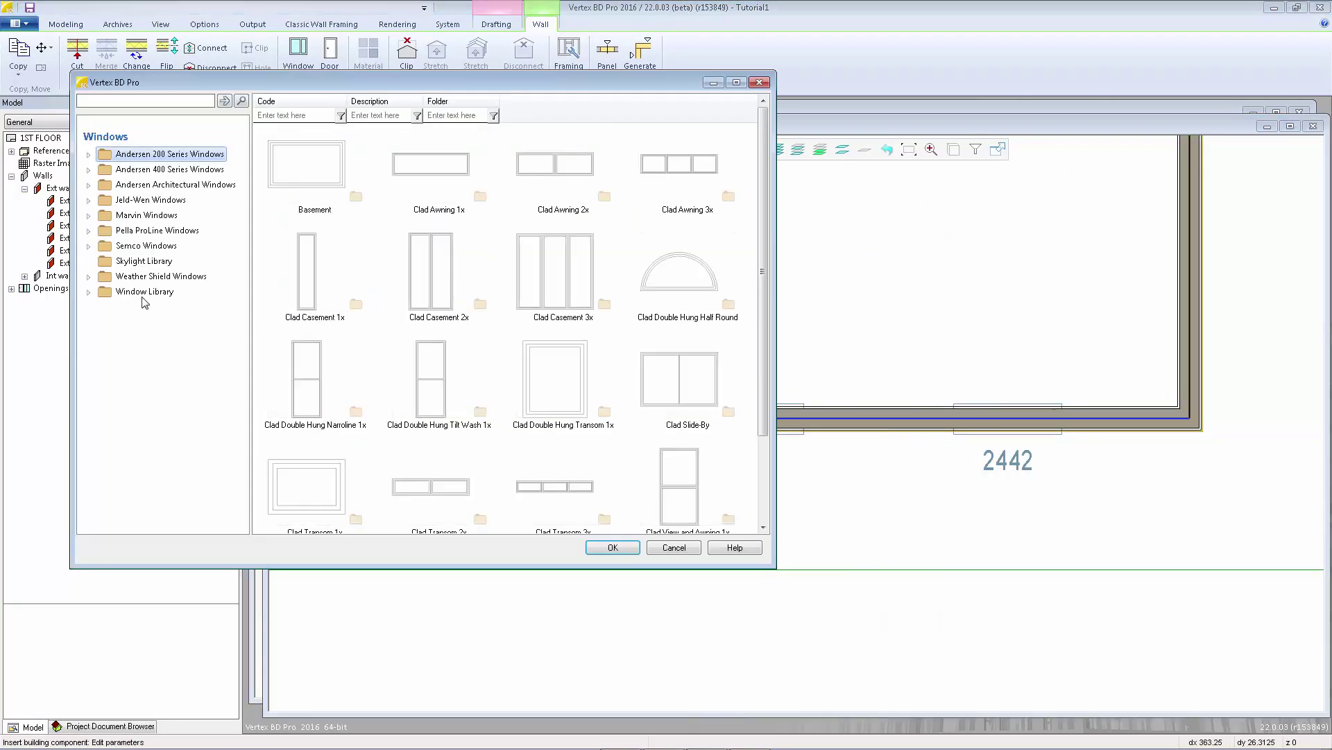
double_click(120, 295)
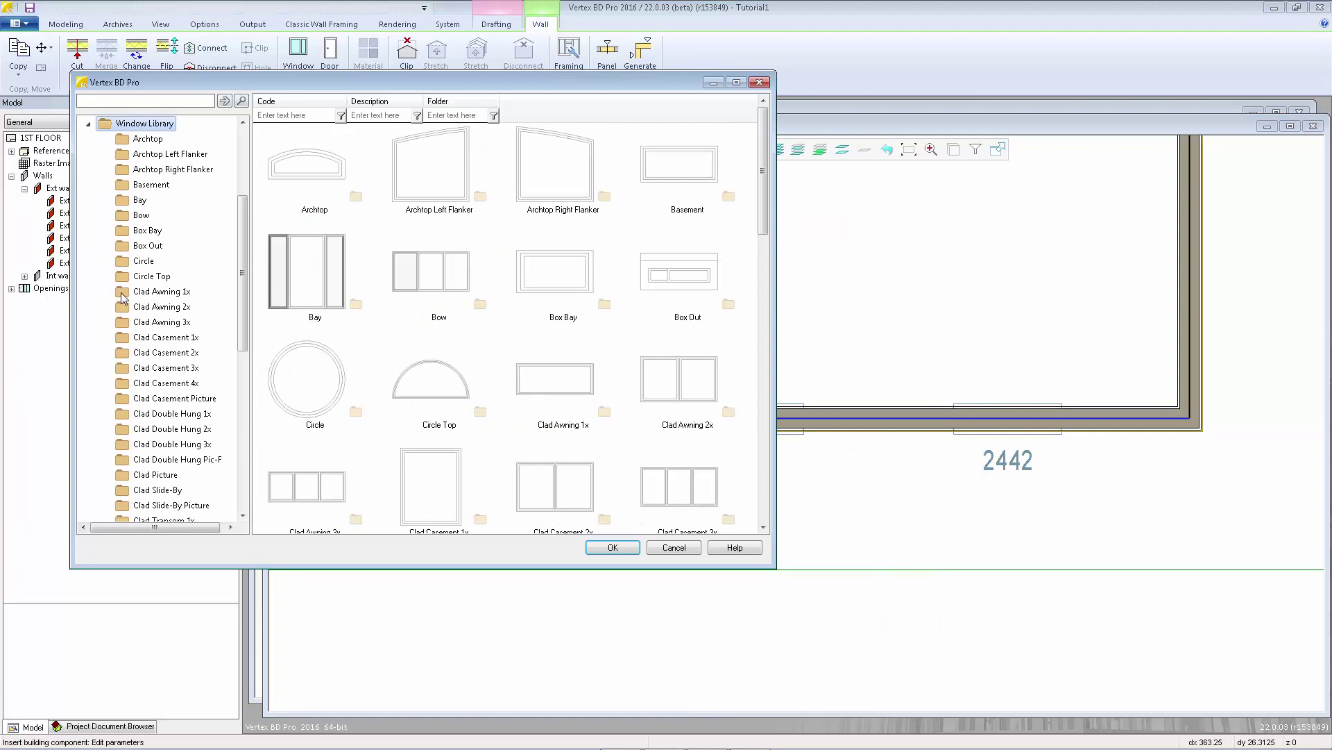
left_click(157, 414)
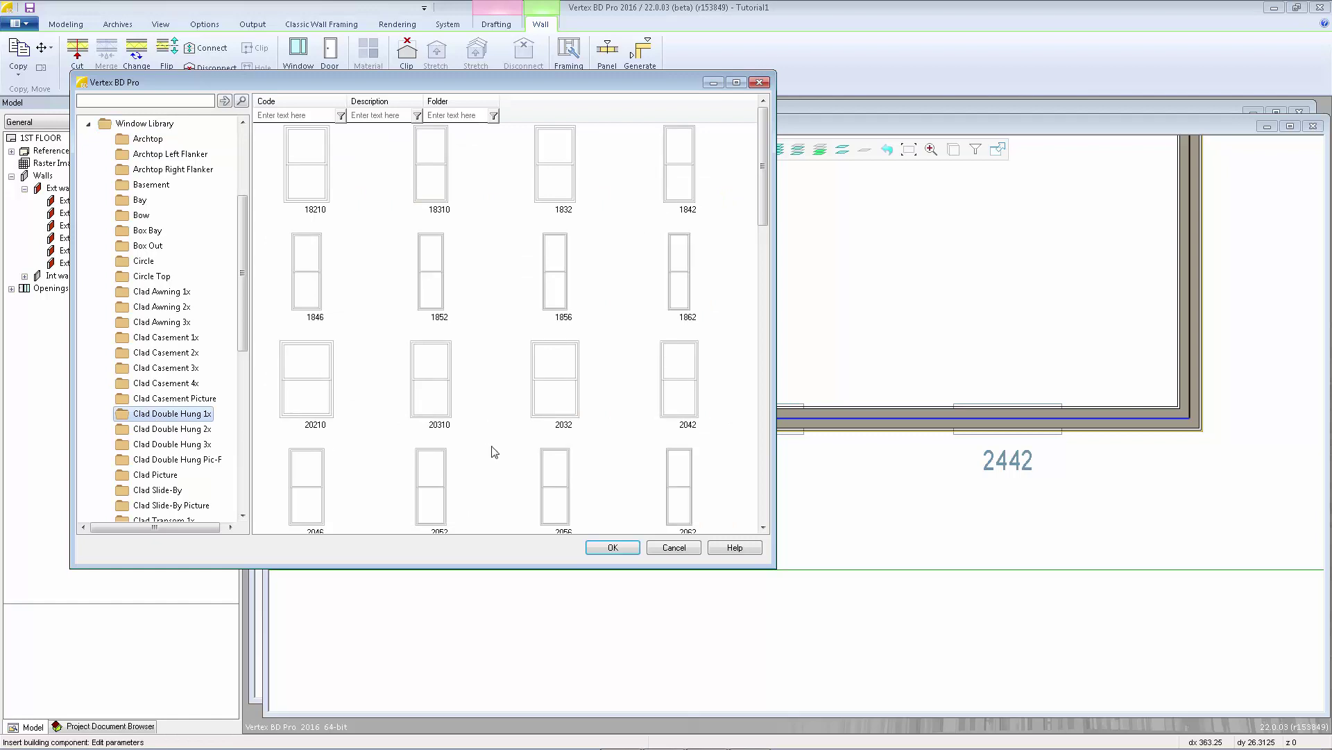
left_click_drag(769, 215, 767, 314)
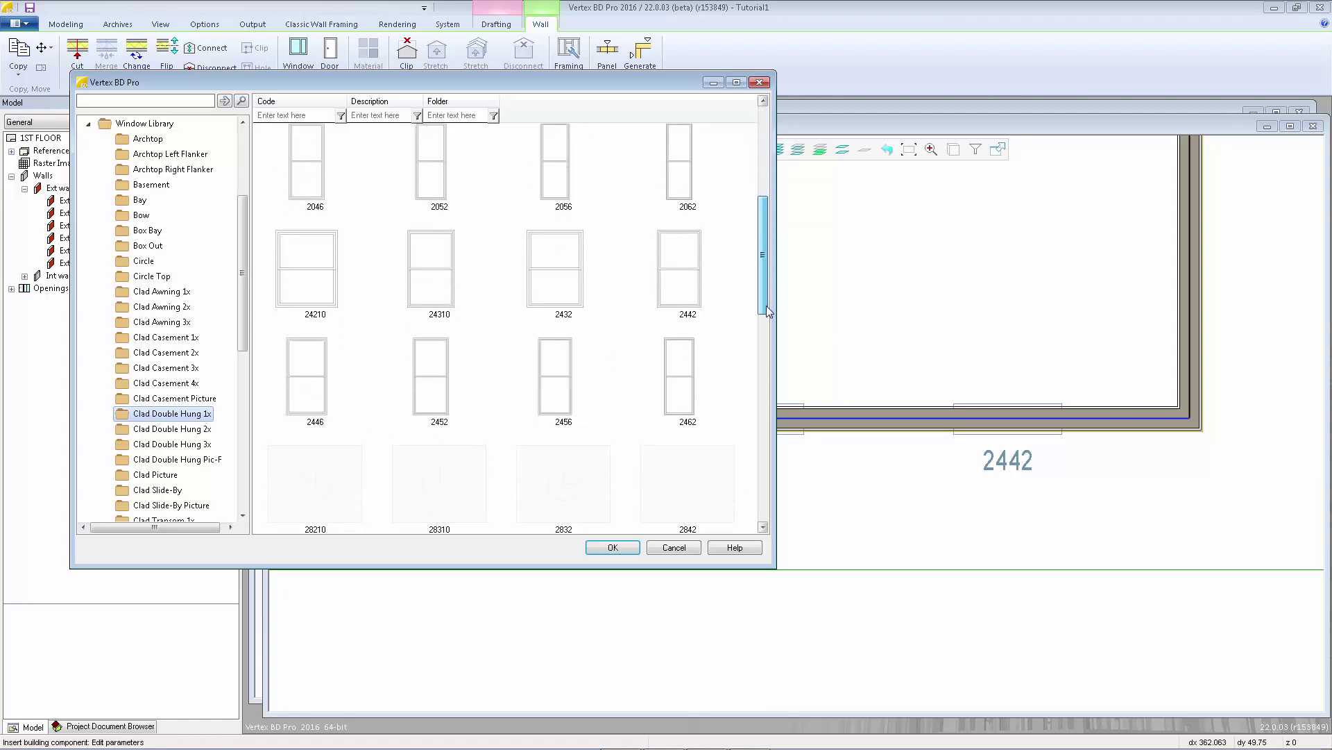
left_click(693, 288)
left_click(613, 547)
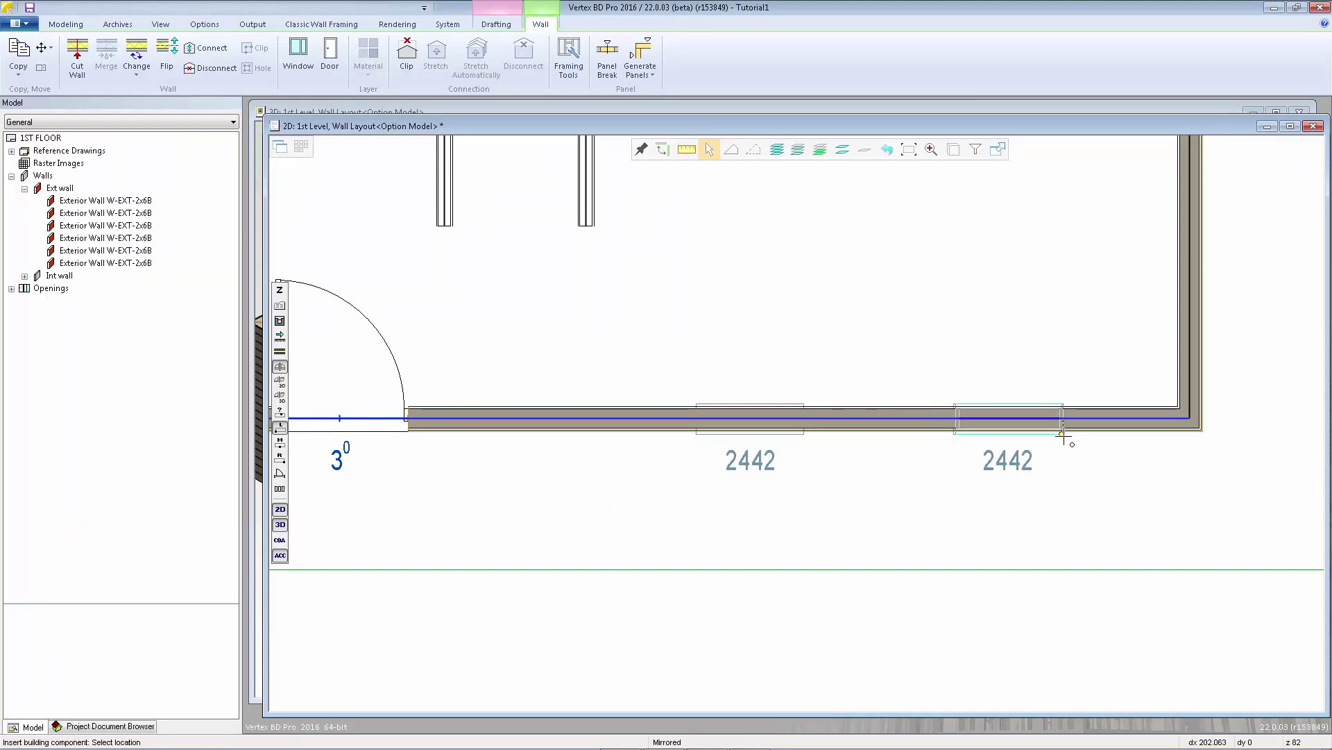
Place four 2442 windows along the bottom exterior wall, including one left of the entry door
left_click(1064, 435)
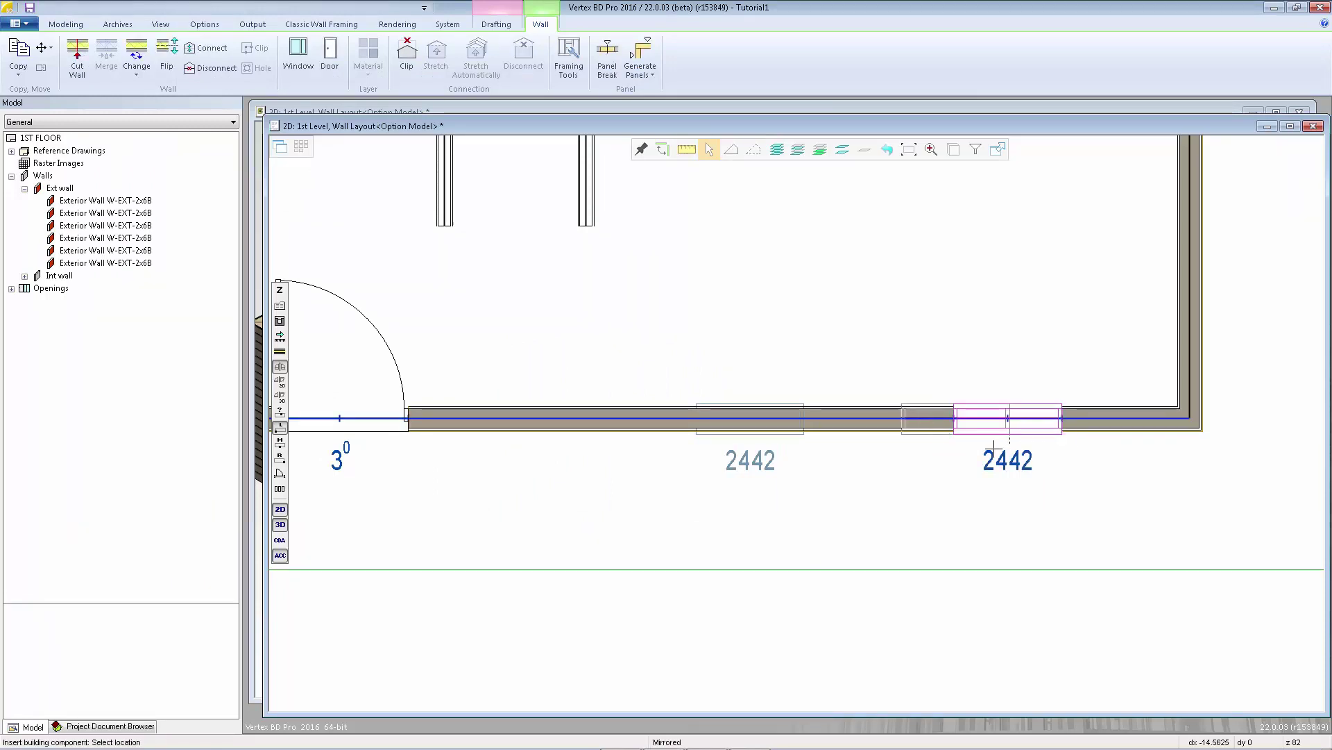
left_click(805, 435)
scroll(798, 427, "down", 2)
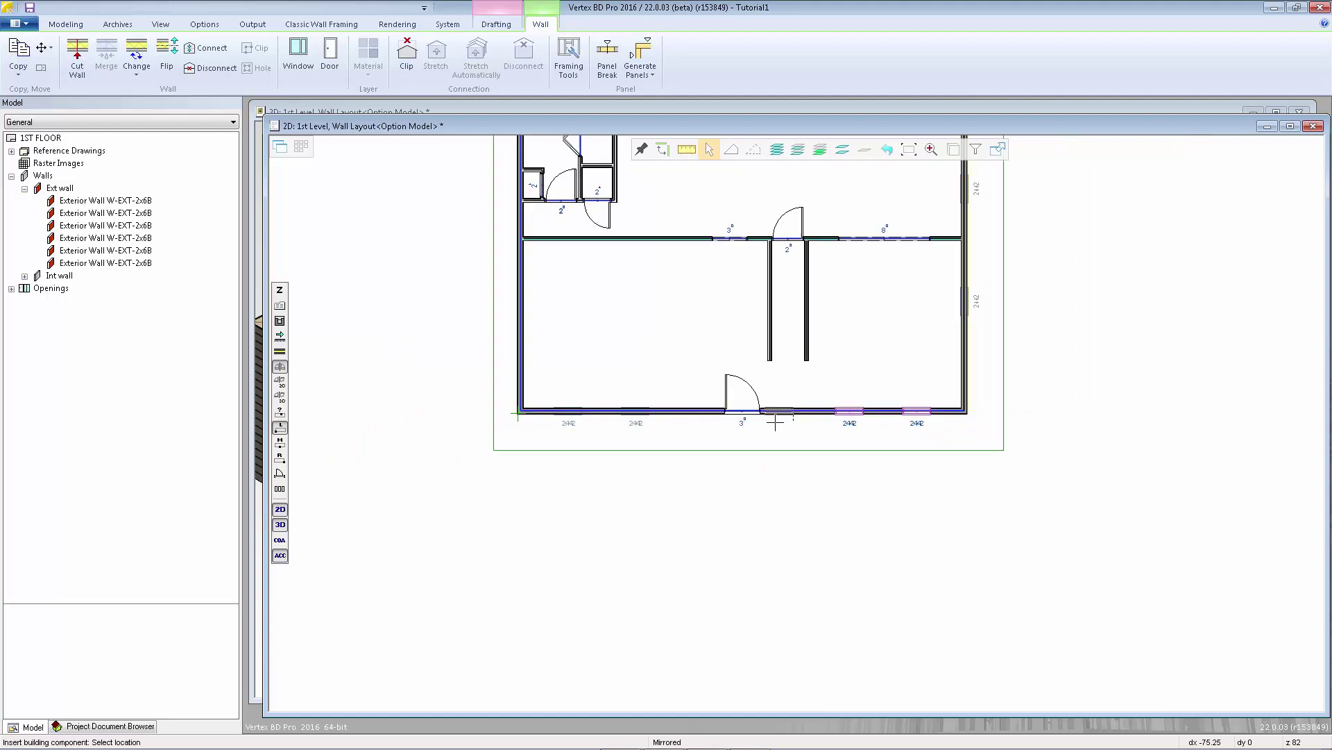
scroll(737, 423, "up", 5)
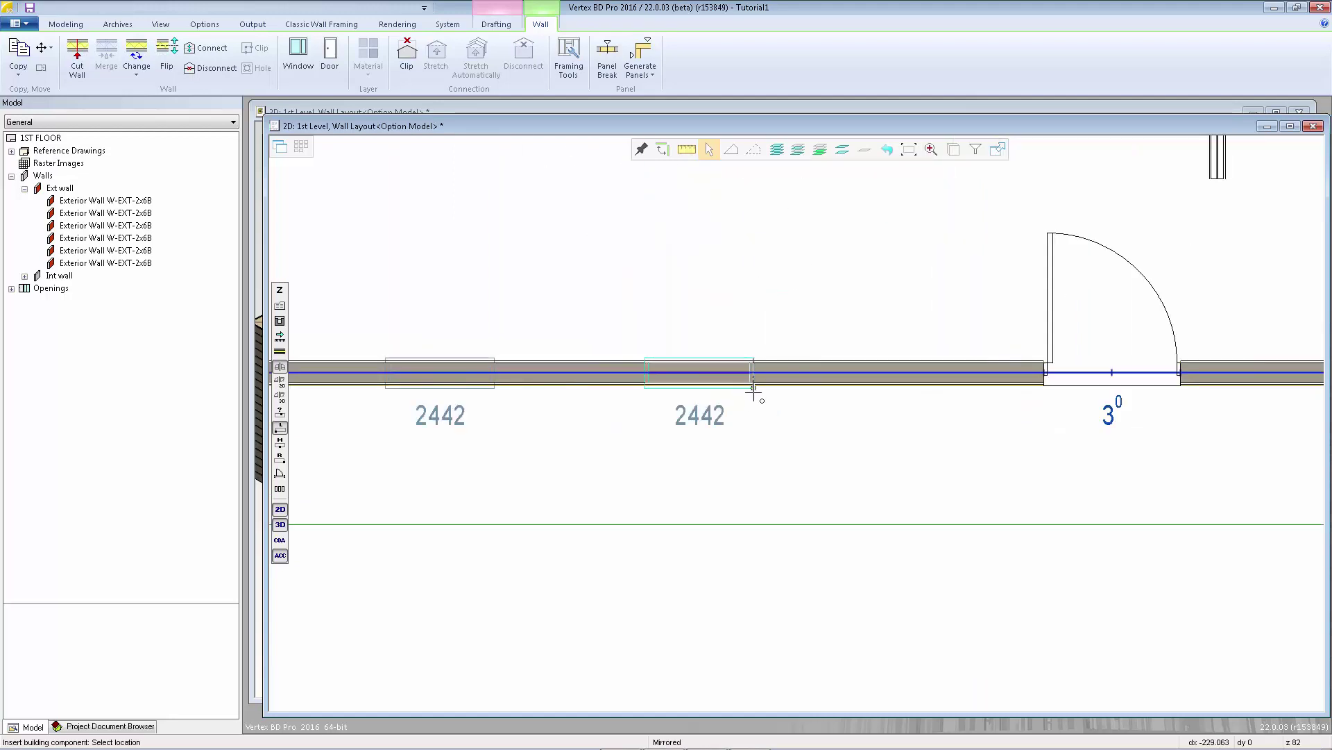
left_click(752, 390)
left_click(495, 389)
scroll(839, 348, "down", 5)
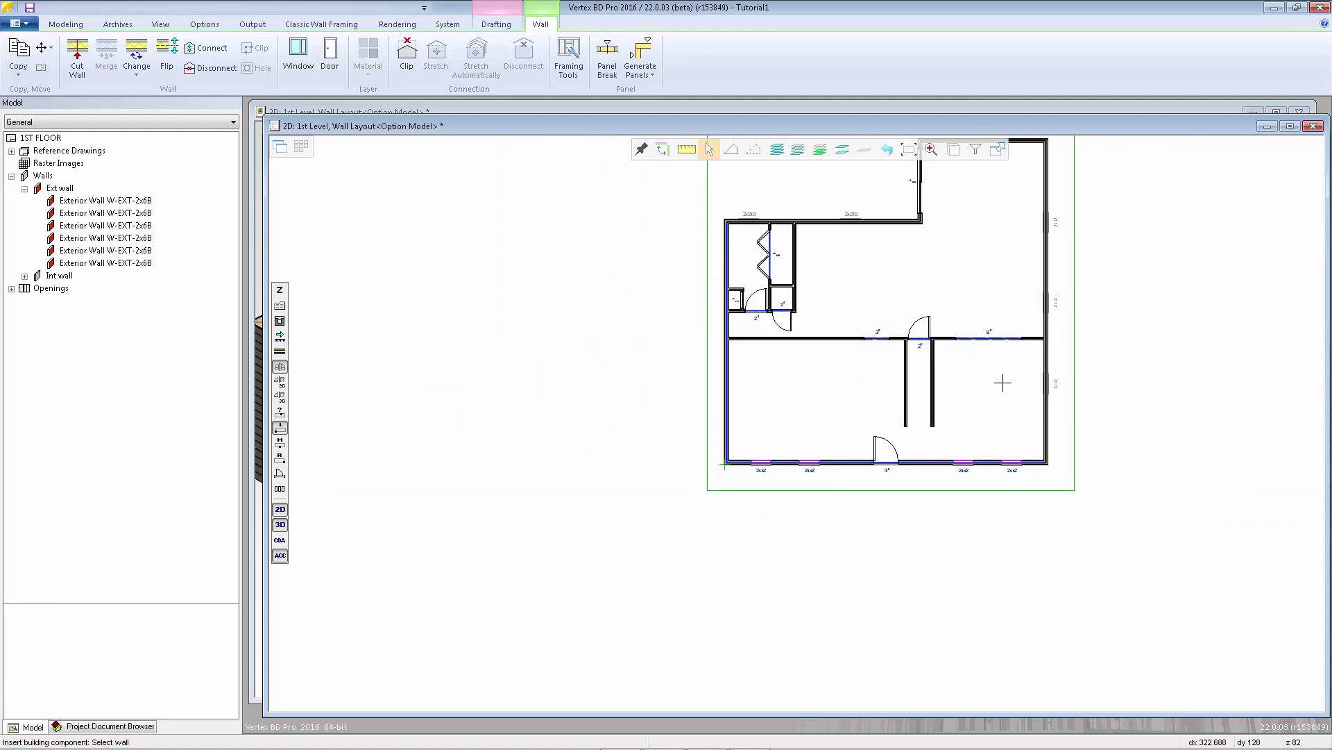
Add 2442 windows on the right wall and 24210 windows on the top wall, then stop
left_click(1050, 391)
scroll(780, 416, "up", 5)
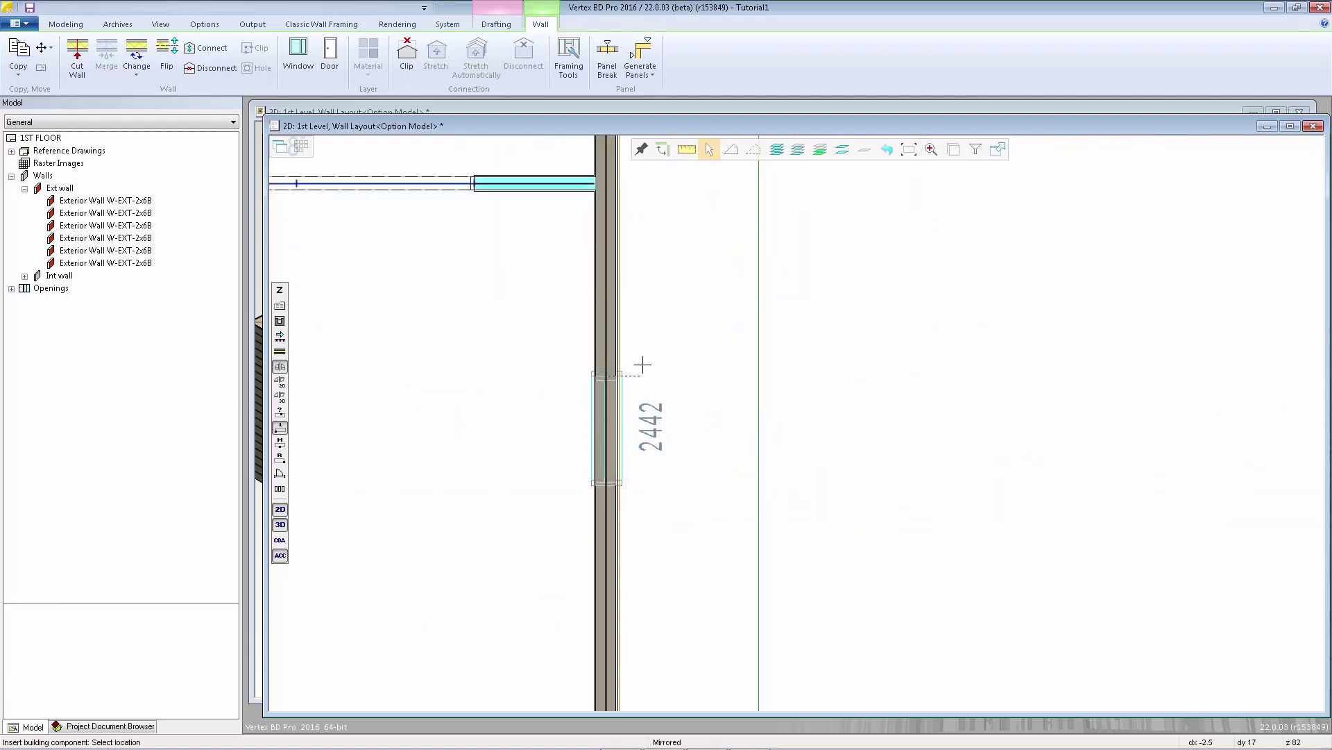
scroll(810, 342, "down", 3)
scroll(716, 424, "up", 3)
left_click(720, 426)
scroll(817, 453, "down", 3)
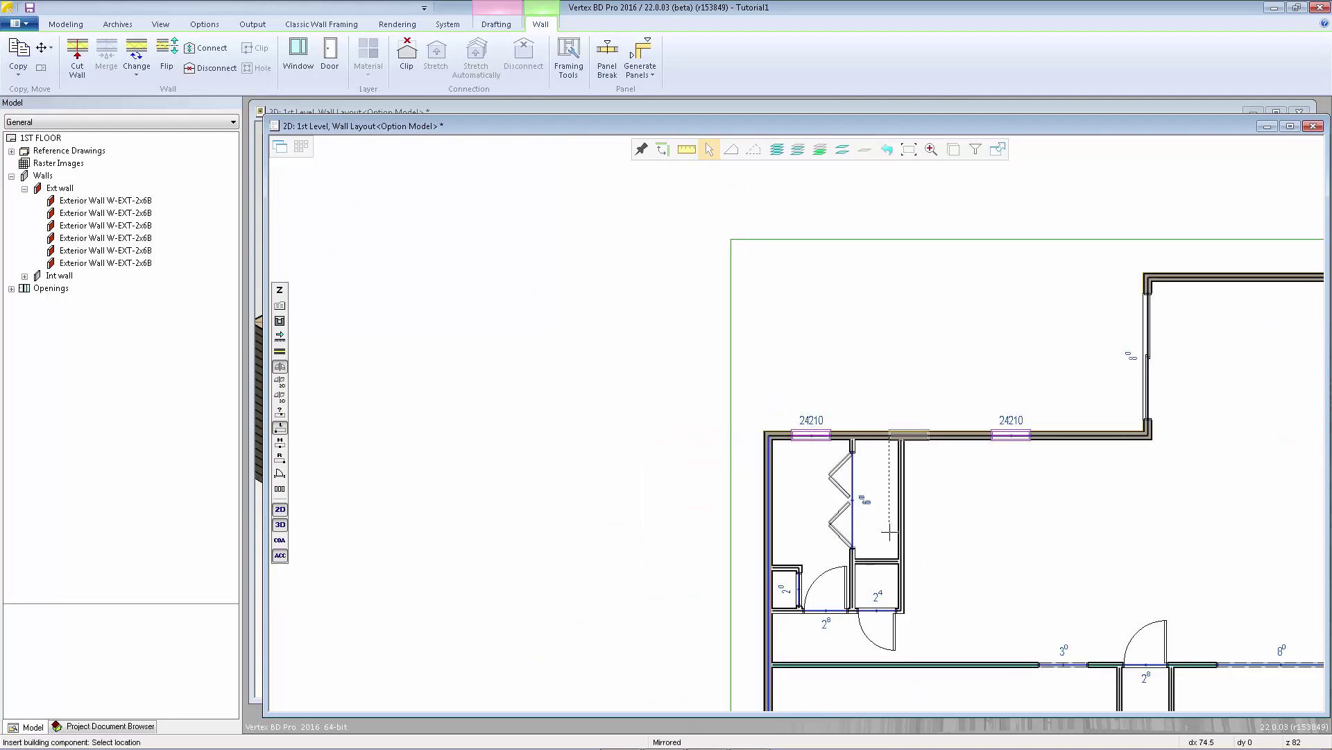
scroll(813, 427, "down", 3)
scroll(872, 442, "up", 2)
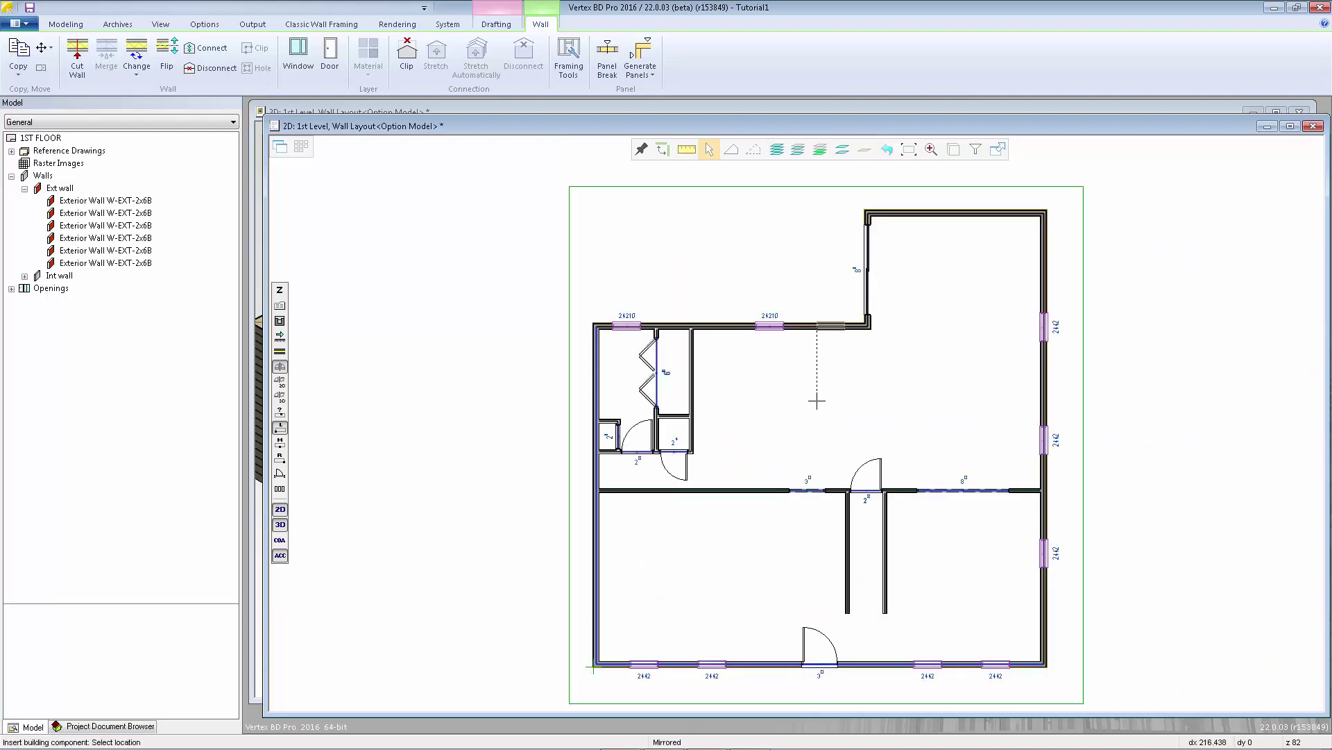
key("Escape")
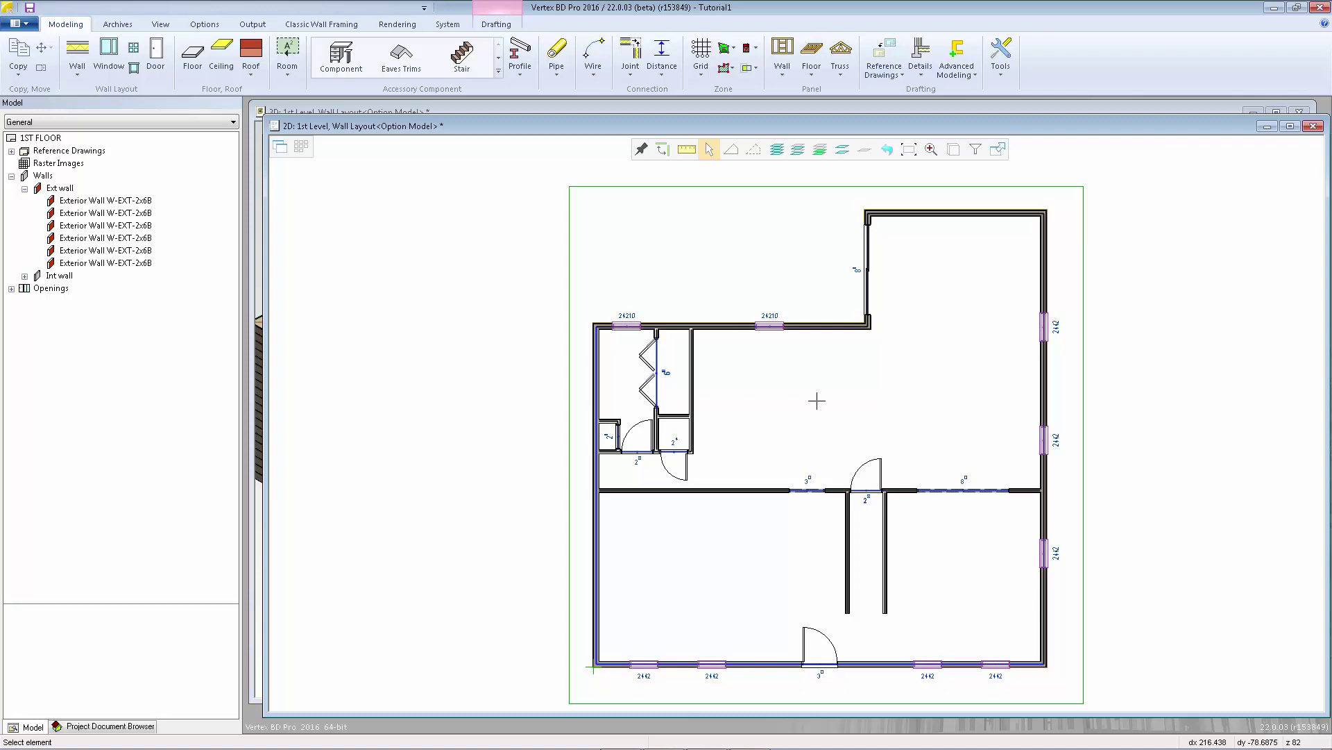